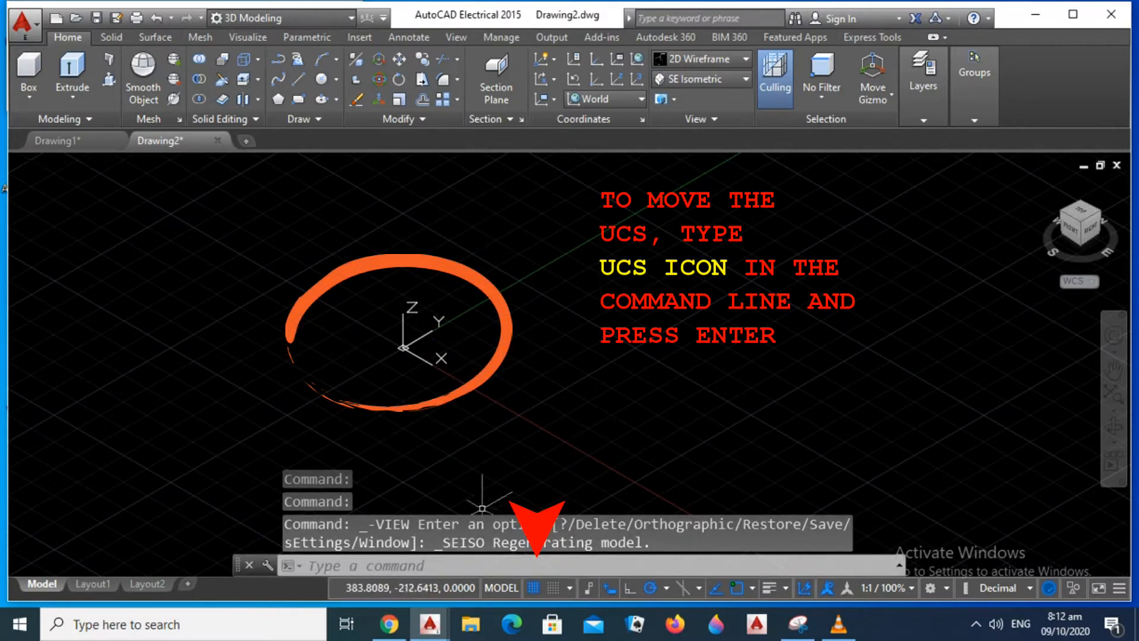
# Run the UCSICON command and choose the Noorigin option so the UCS icon is not displayed at the origin.
pyautogui.write('u')
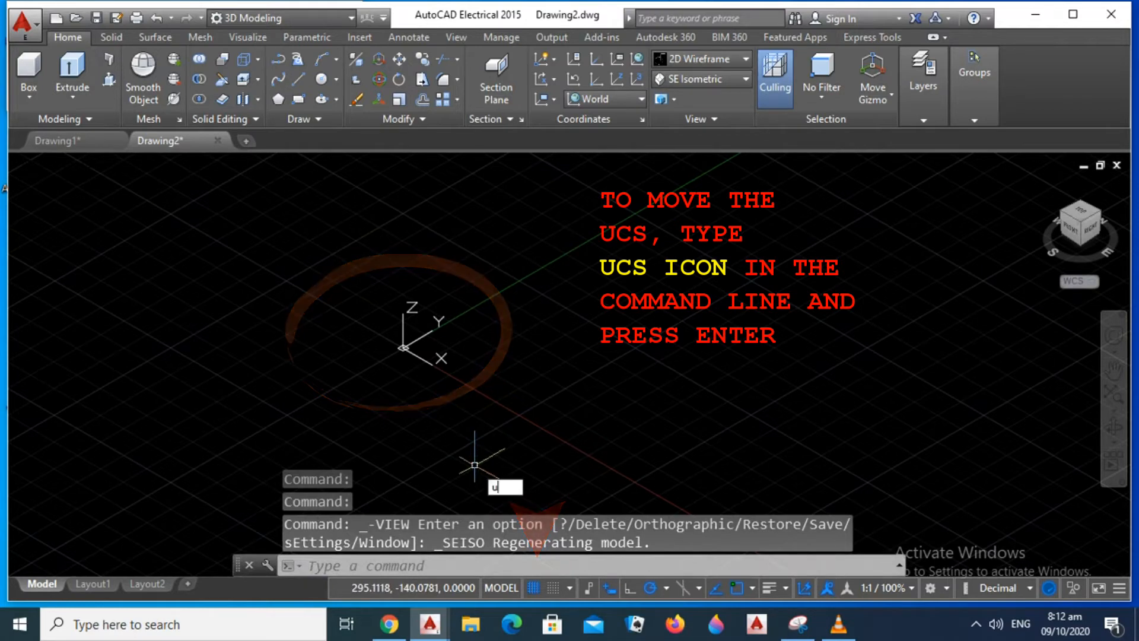
pyautogui.write('csicon')
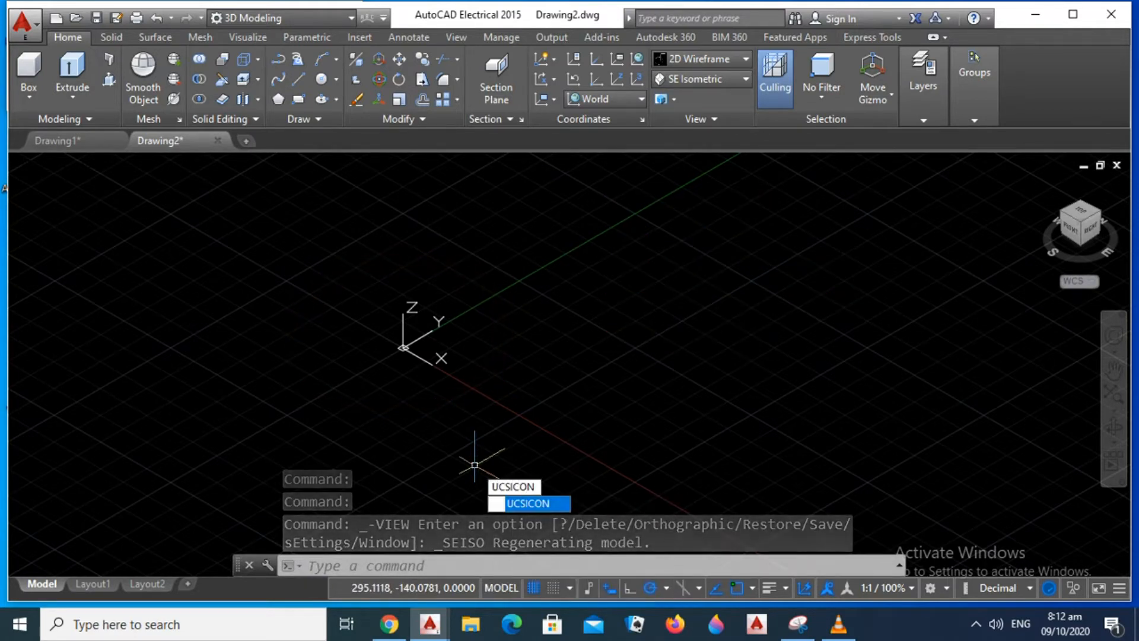
pyautogui.press('Return')
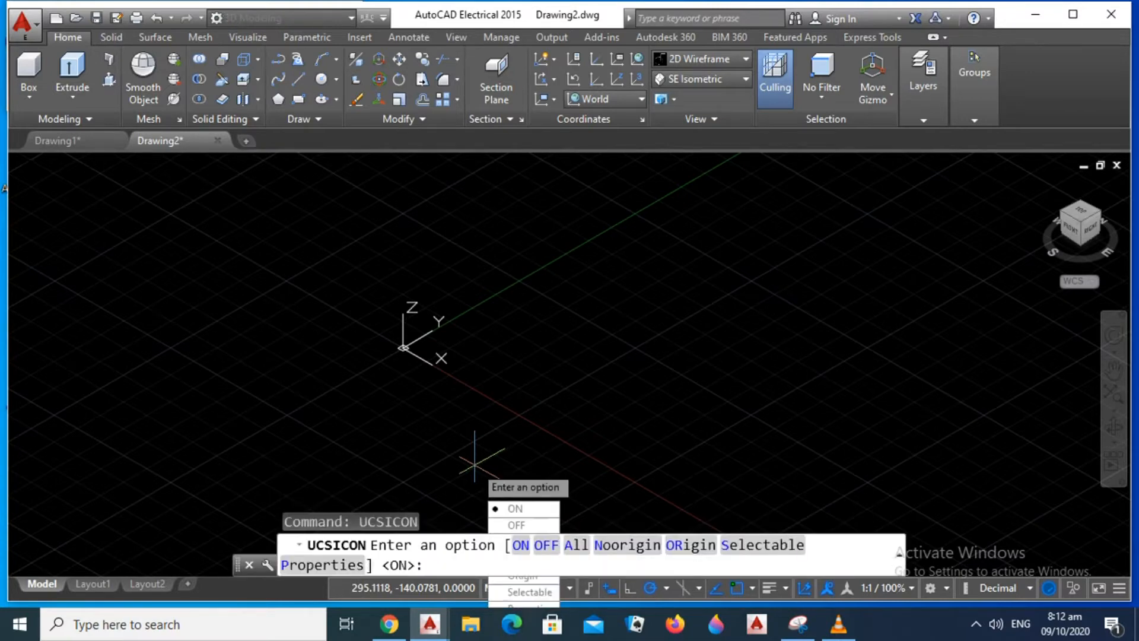
pyautogui.press('Down')
pyautogui.press('Down')
pyautogui.press('Down')
pyautogui.press('Down')
pyautogui.press('Down')
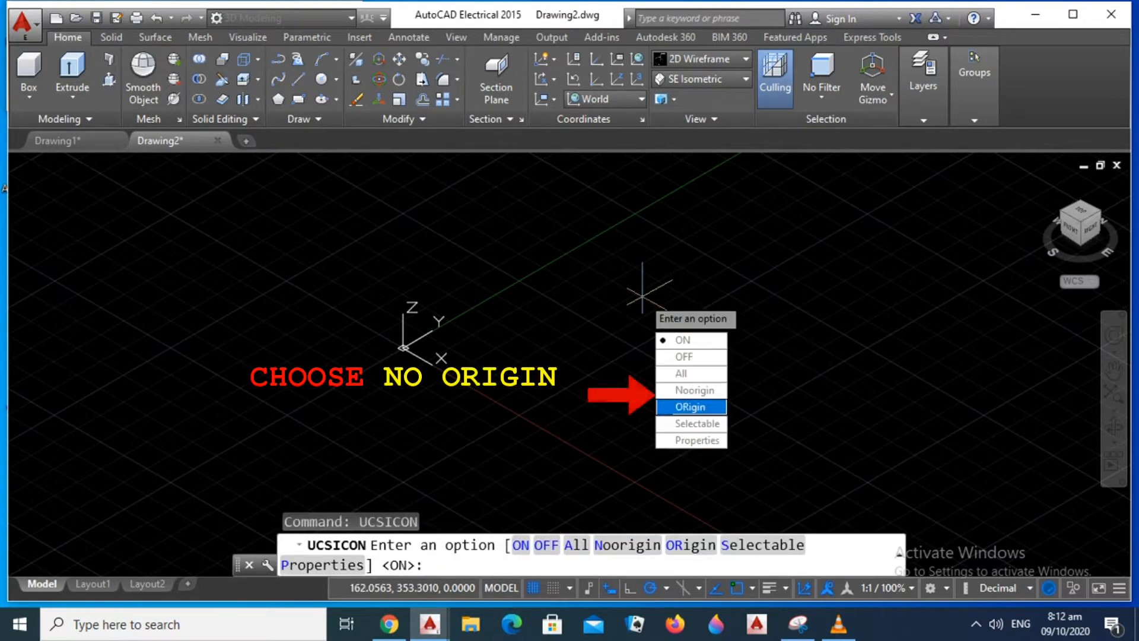
pyautogui.press('Up')
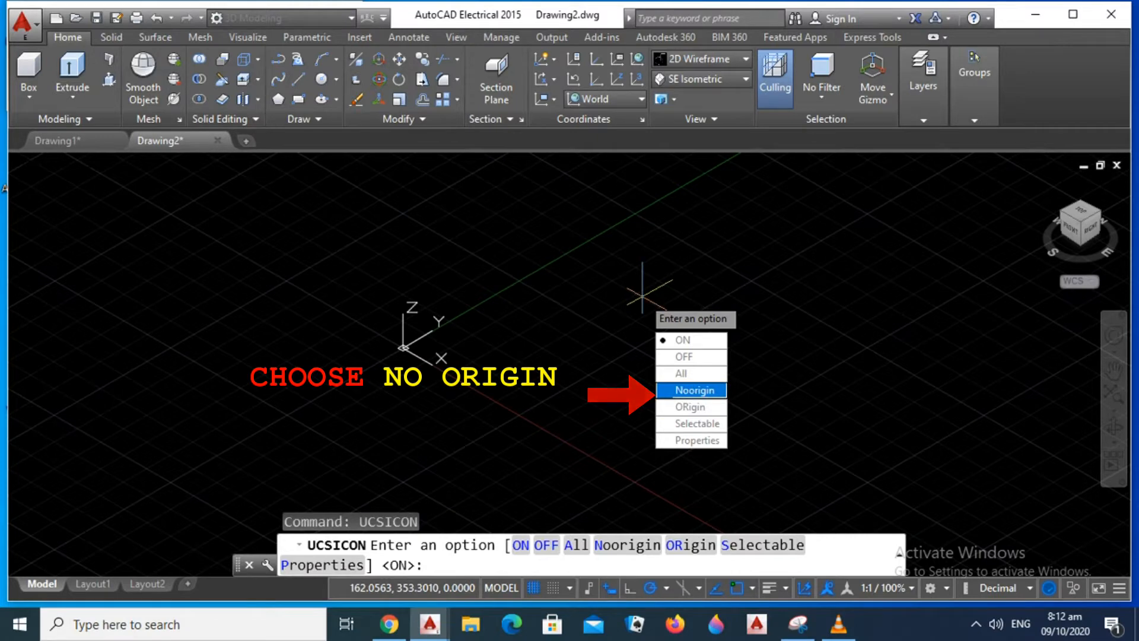
pyautogui.press('Return')
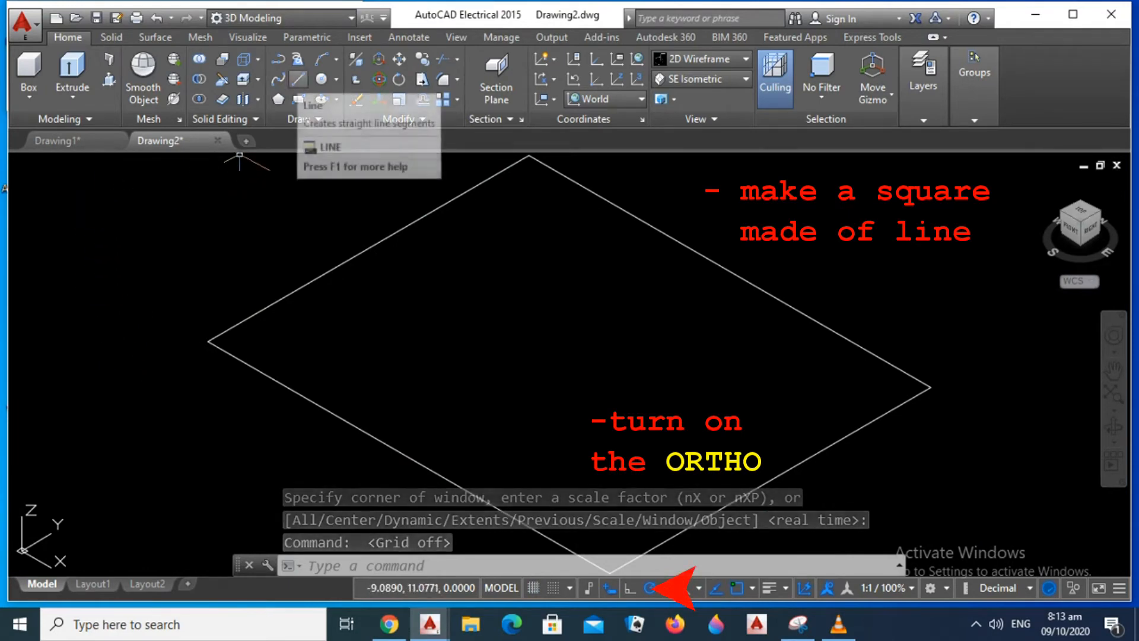
# Draw a 2 by 2 square from separate lines inside the large rectangle, with Ortho mode turned on.
pyautogui.click(298, 78)
pyautogui.click(304, 331)
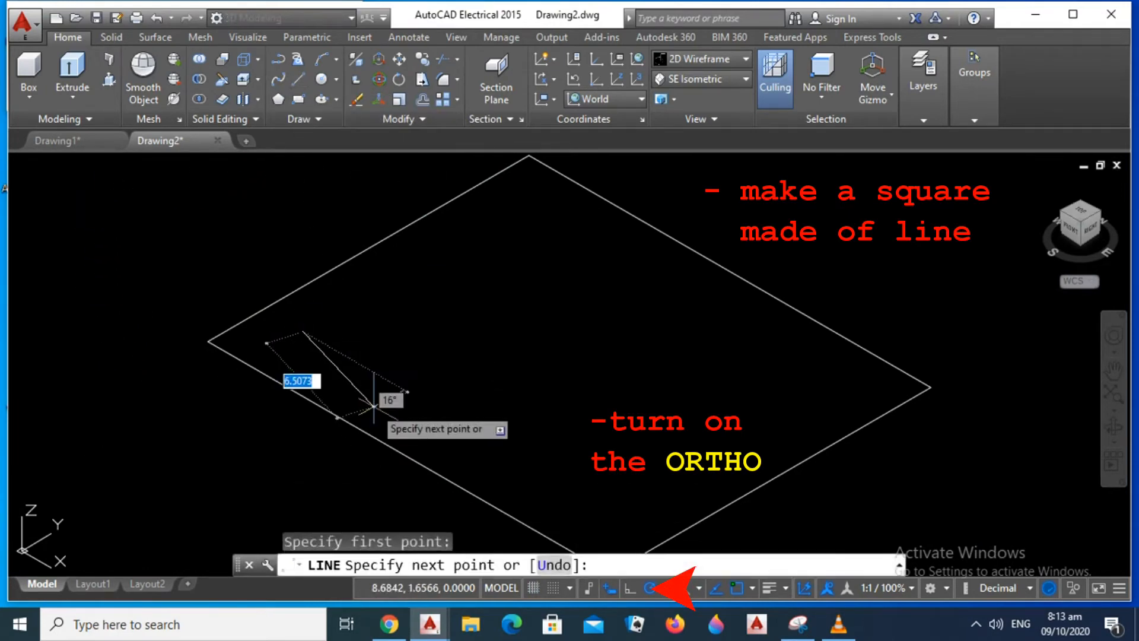
pyautogui.press('F8')
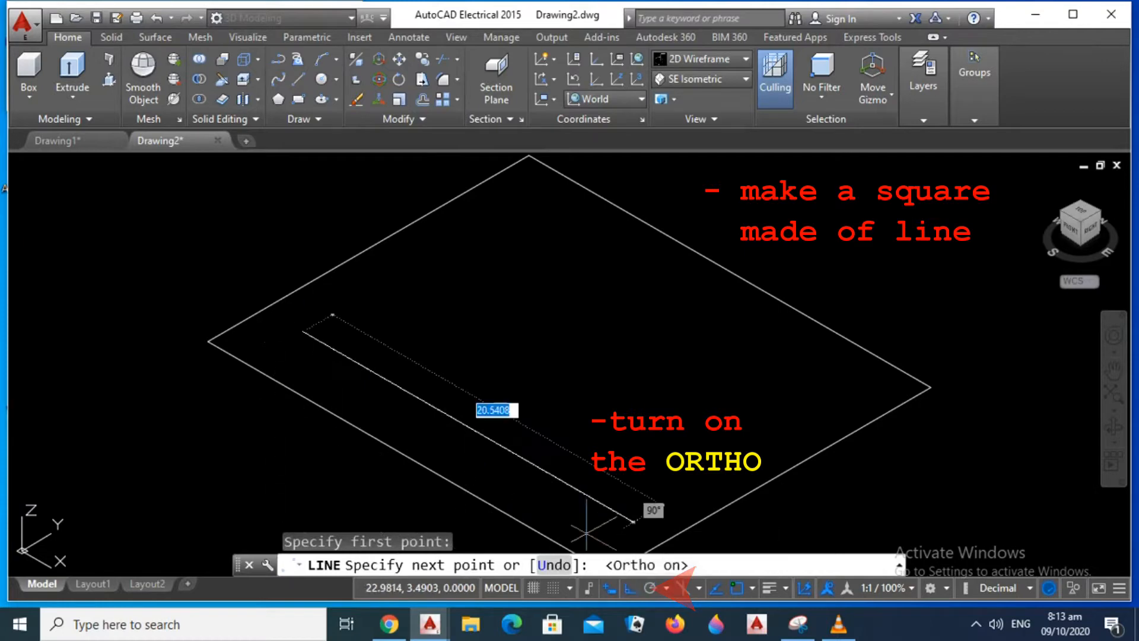
pyautogui.write('2')
pyautogui.press('Return')
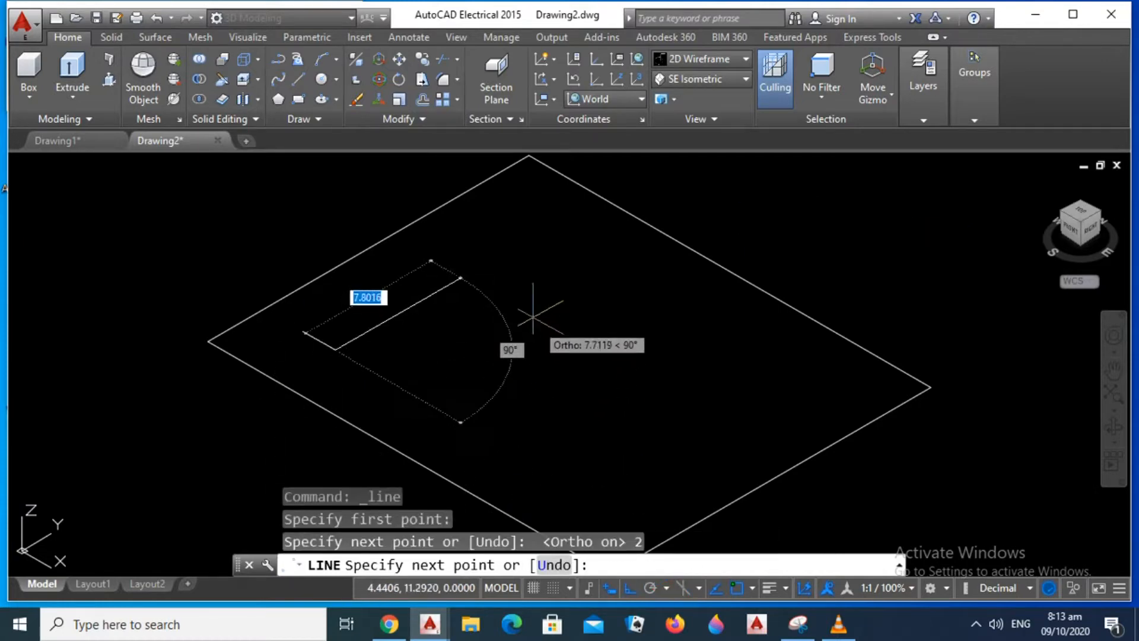
pyautogui.write('2')
pyautogui.press('Return')
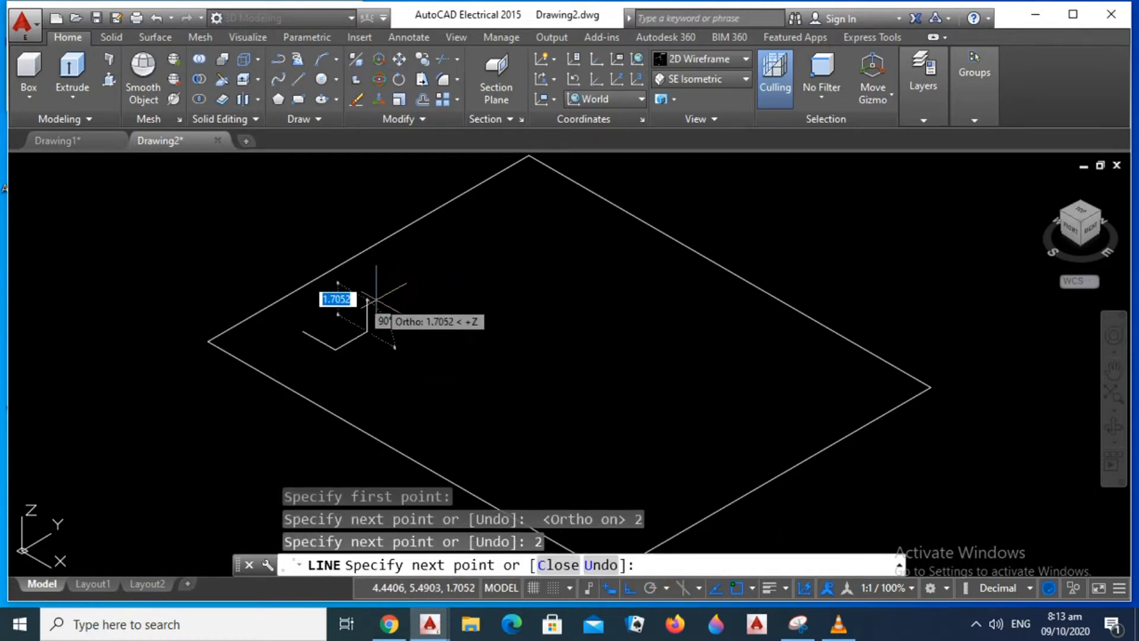
pyautogui.write('2')
pyautogui.press('Return')
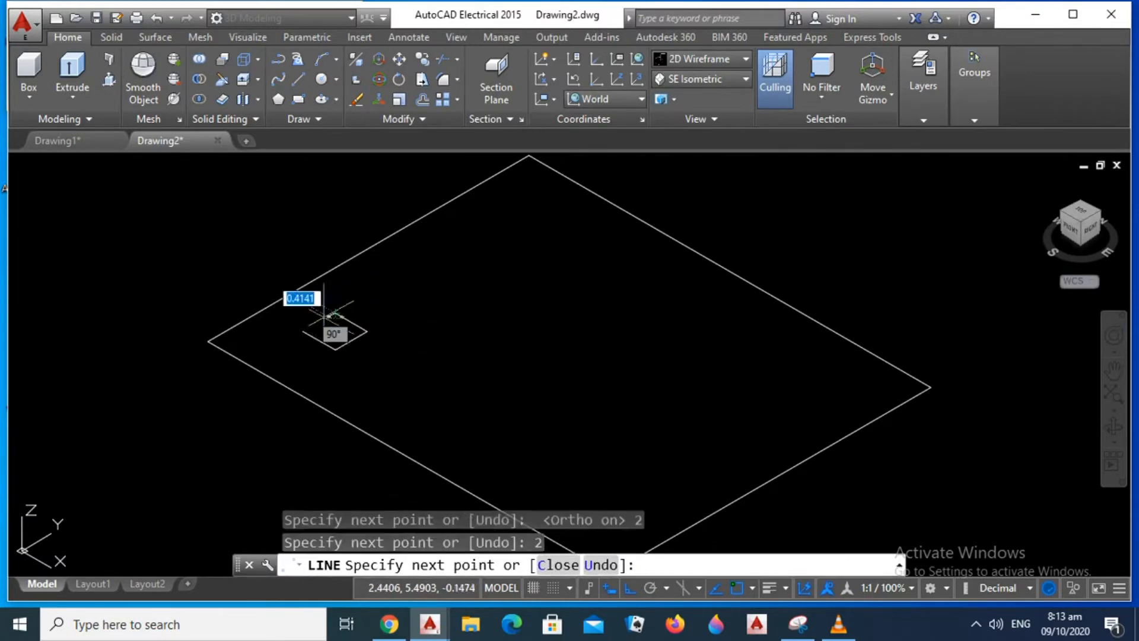
pyautogui.press('Return')
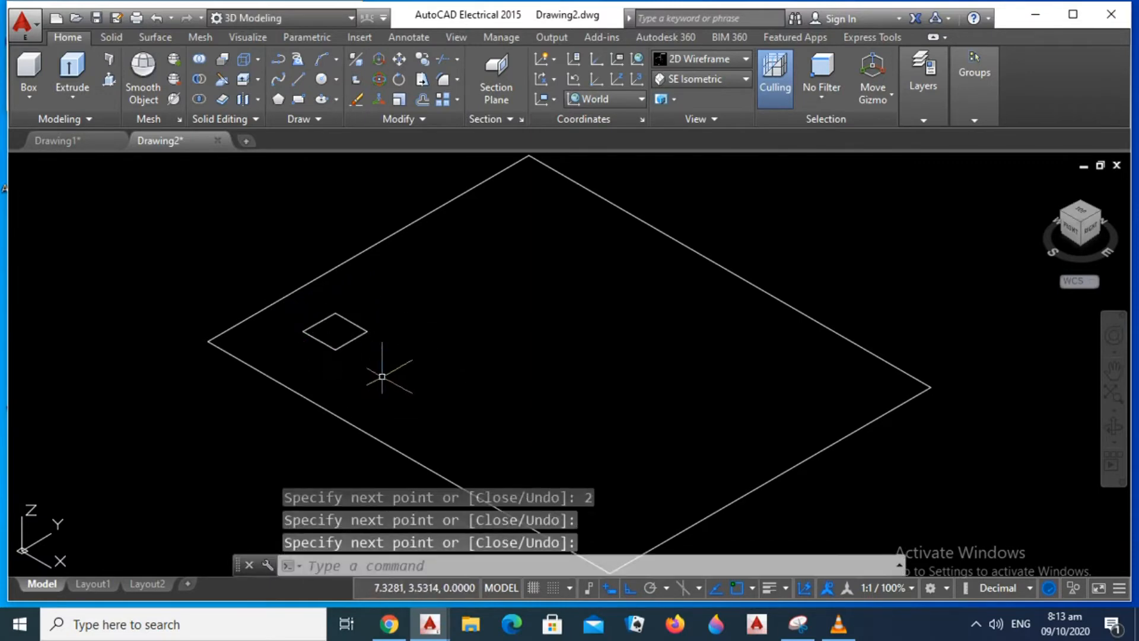
# Draw a second 2 by 2 square as a polyline beside the line-made square.
pyautogui.scroll(2, 382, 376)
pyautogui.moveTo(385, 359); pyautogui.dragTo(383, 381, button='middle')
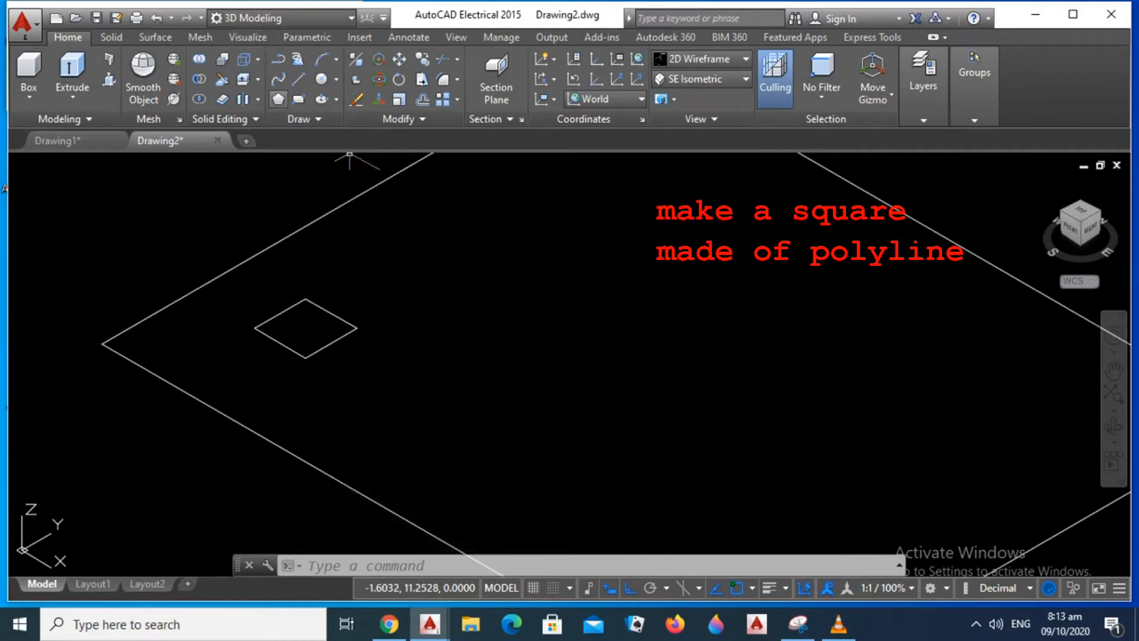
pyautogui.click(279, 59)
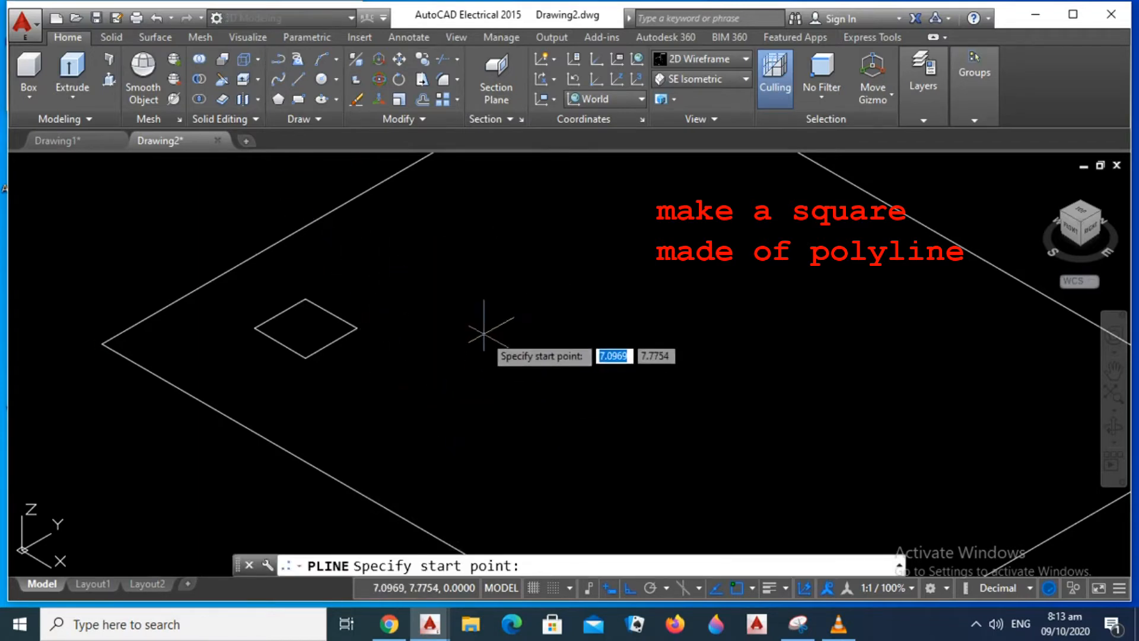
pyautogui.click(441, 312)
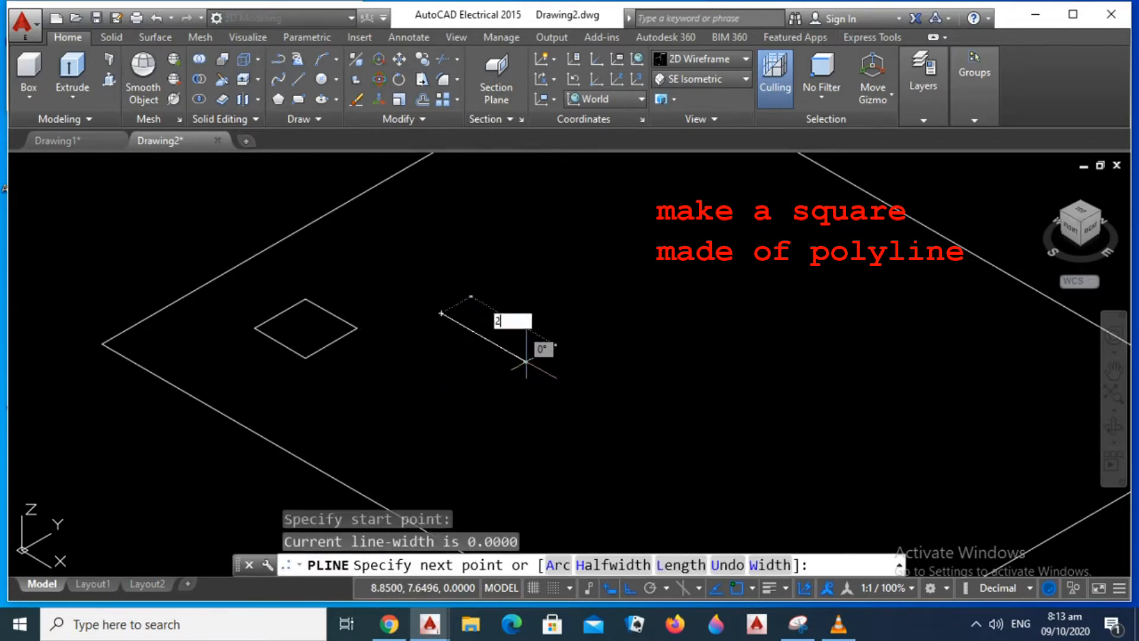
pyautogui.write('2')
pyautogui.press('Return')
pyautogui.write('2')
pyautogui.press('Return')
pyautogui.write('2')
pyautogui.press('Return')
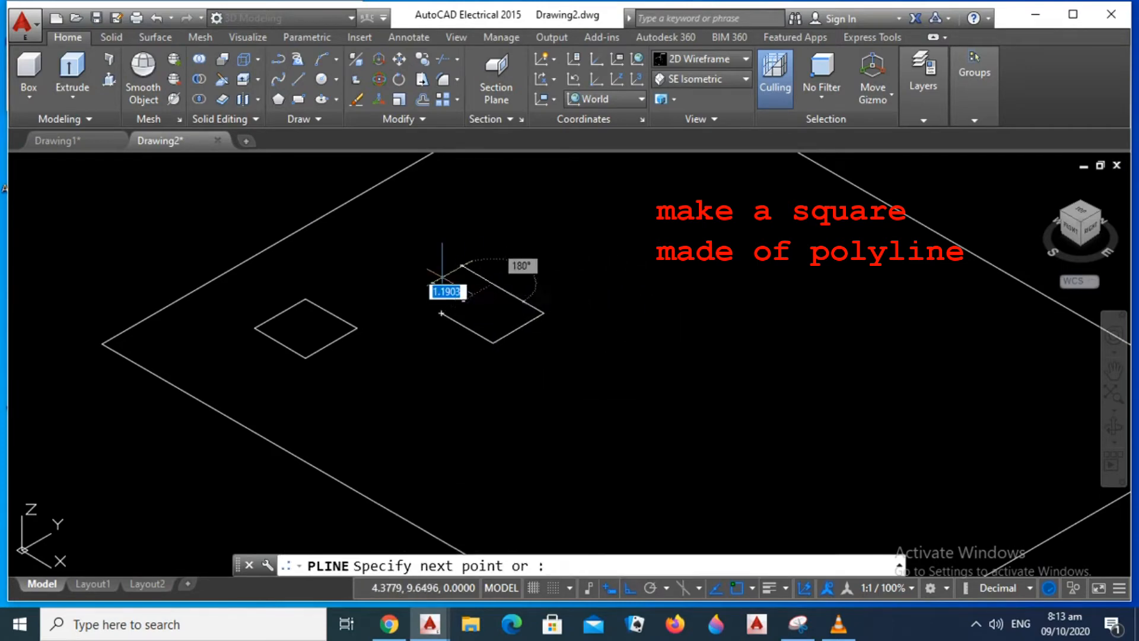
pyautogui.press('Return')
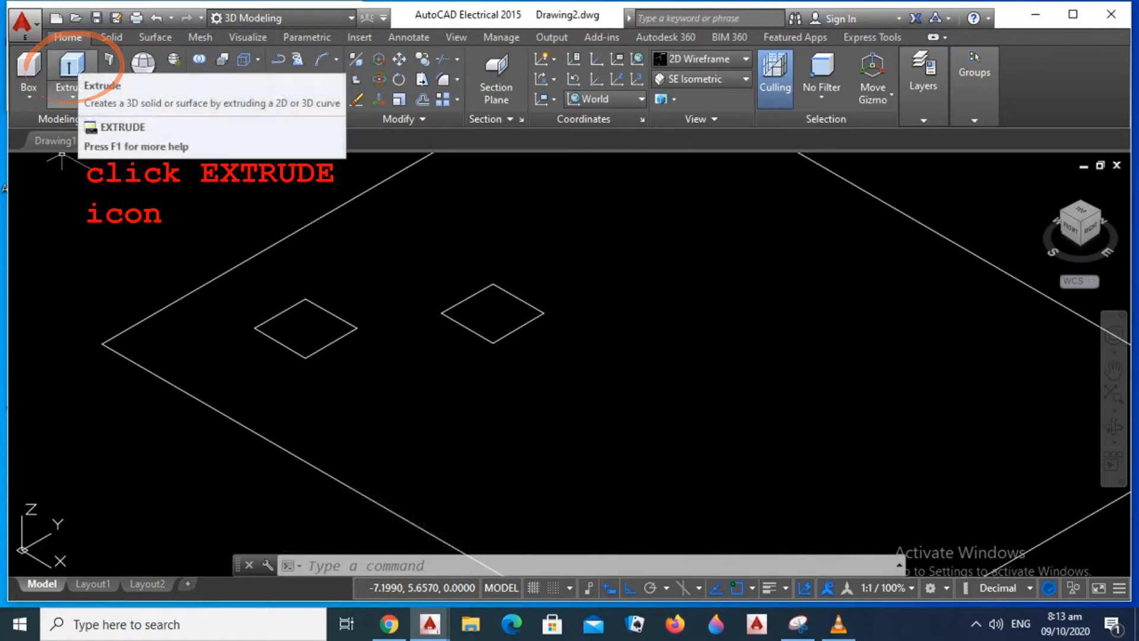
# Extrude all four lines of the line-made square to a height of 2.
pyautogui.click(71, 65)
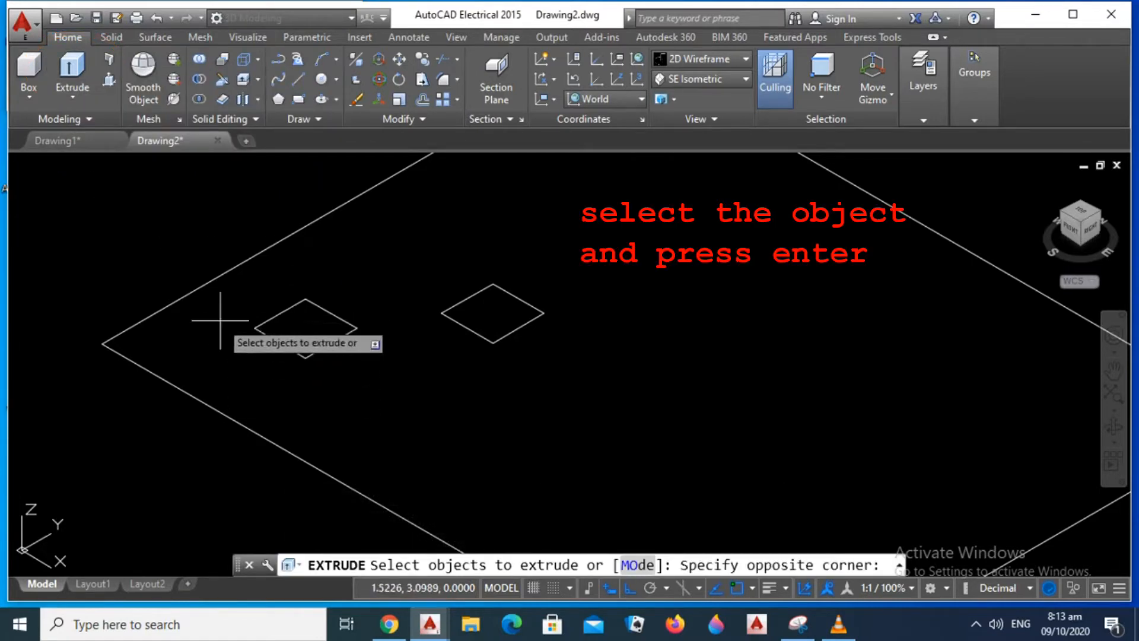
pyautogui.click(355, 353)
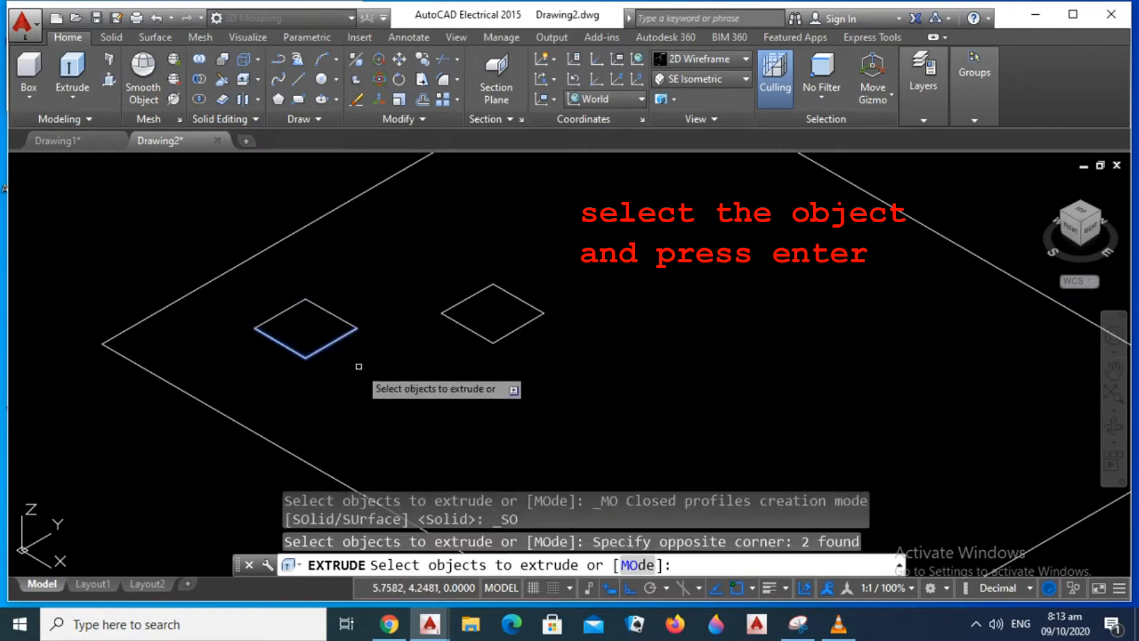
pyautogui.click(347, 322)
pyautogui.click(285, 310)
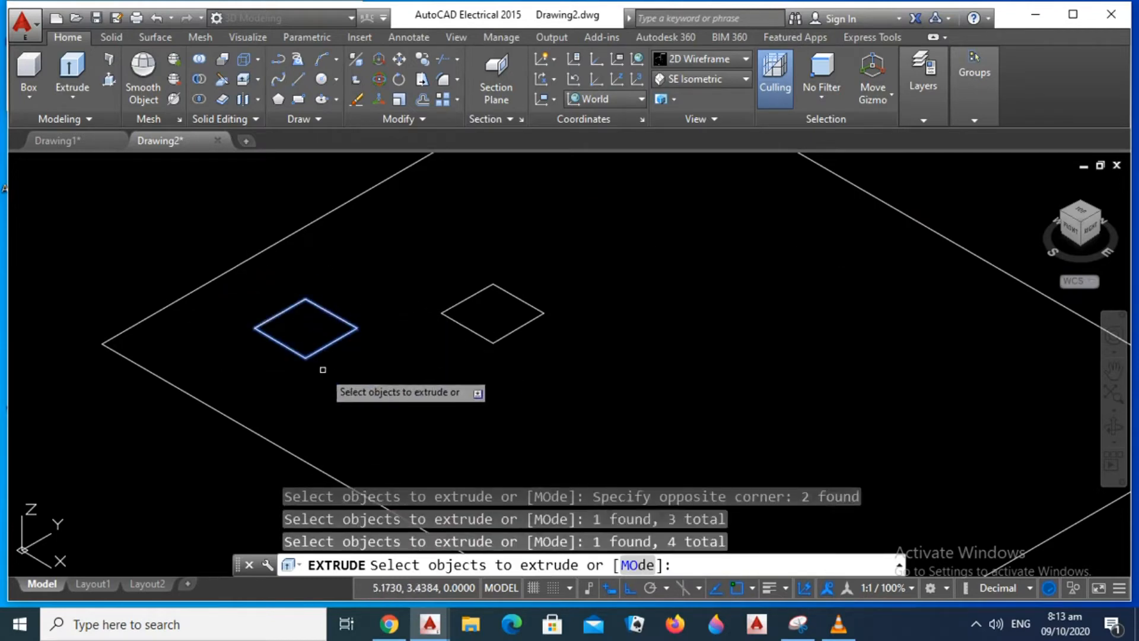
pyautogui.press('Return')
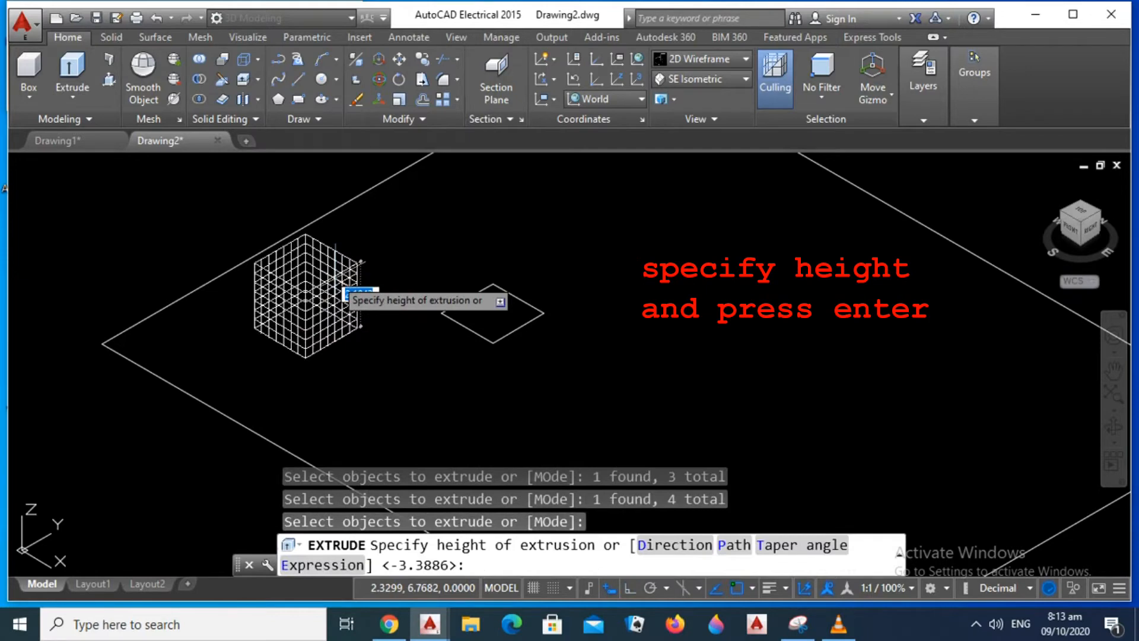
pyautogui.press('Return')
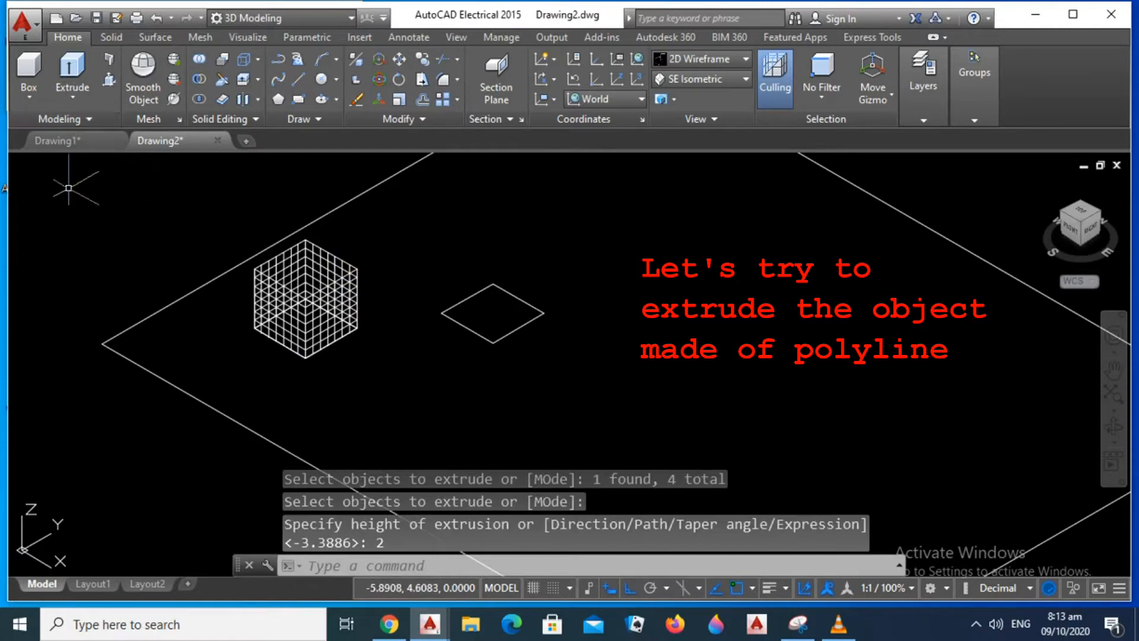
# Extrude the polyline square to a height of 2.
pyautogui.click(72, 70)
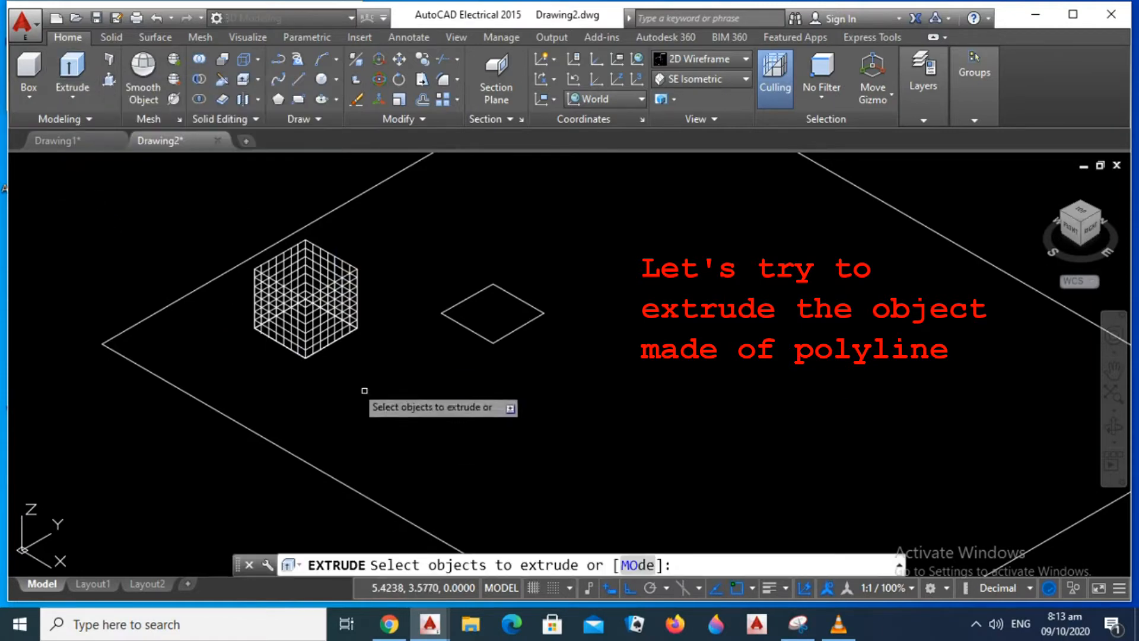
pyautogui.click(480, 337)
pyautogui.press('Return')
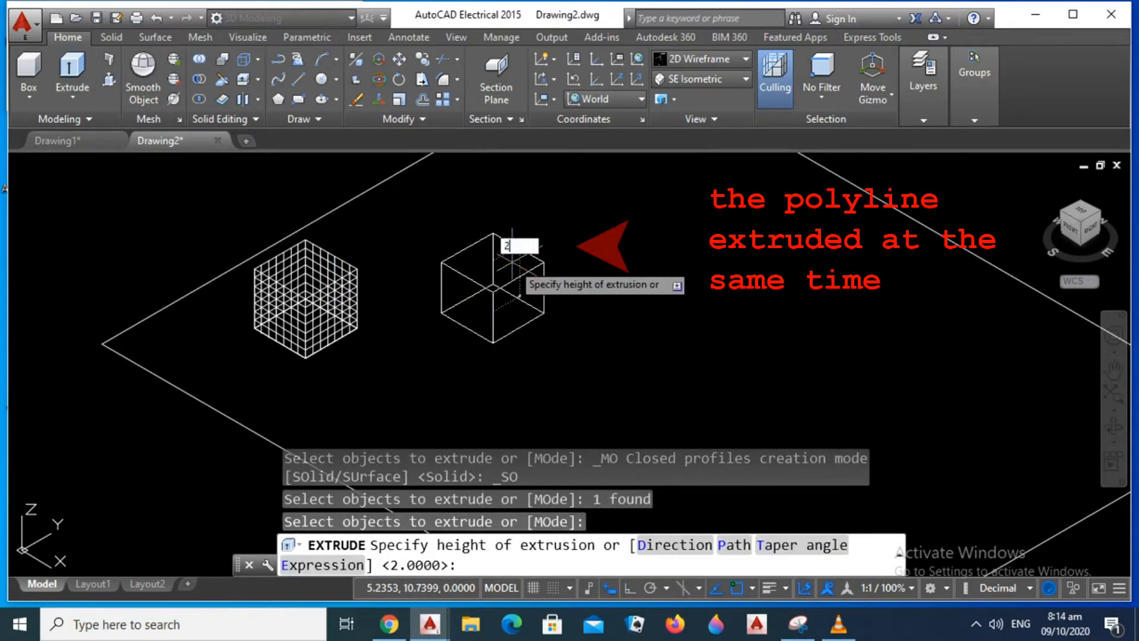
pyautogui.write('2')
pyautogui.press('Return')
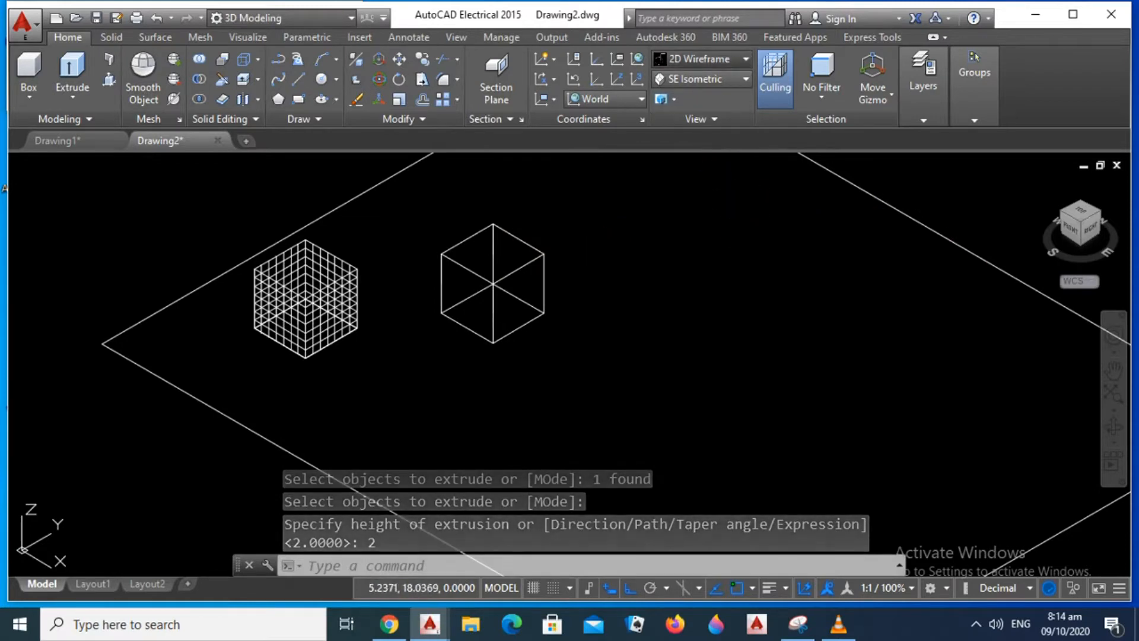
# Examine both extrusions in the Shaded visual style from an orbited view, and return the display to 2D Wireframe.
pyautogui.click(700, 58)
pyautogui.click(679, 164)
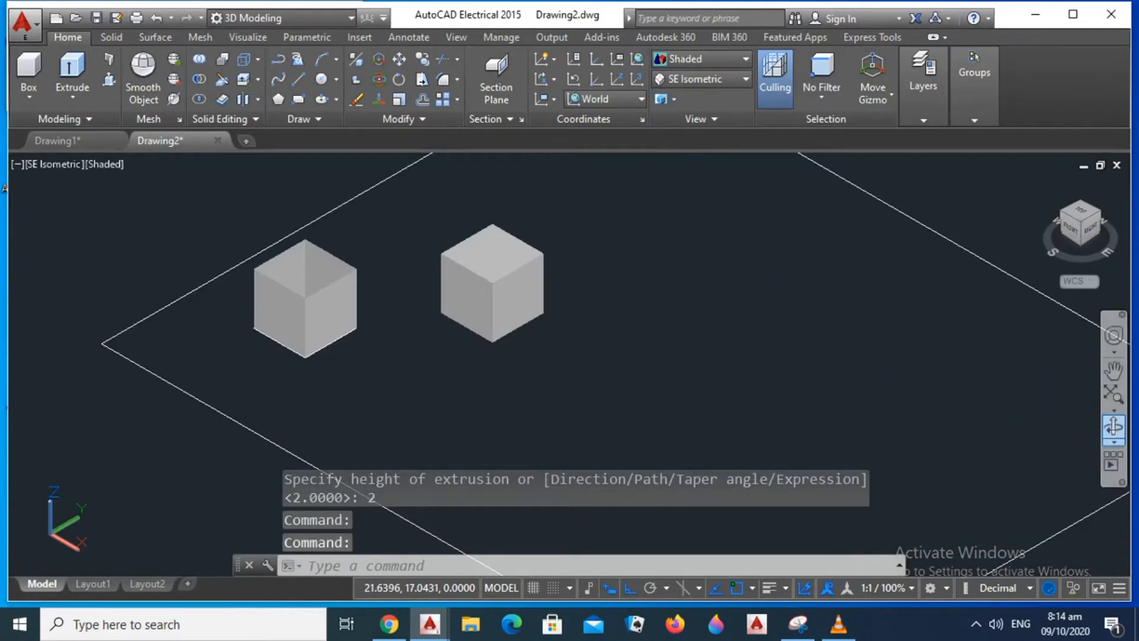
pyautogui.click(1114, 426)
pyautogui.moveTo(314, 300); pyautogui.dragTo(325, 308)
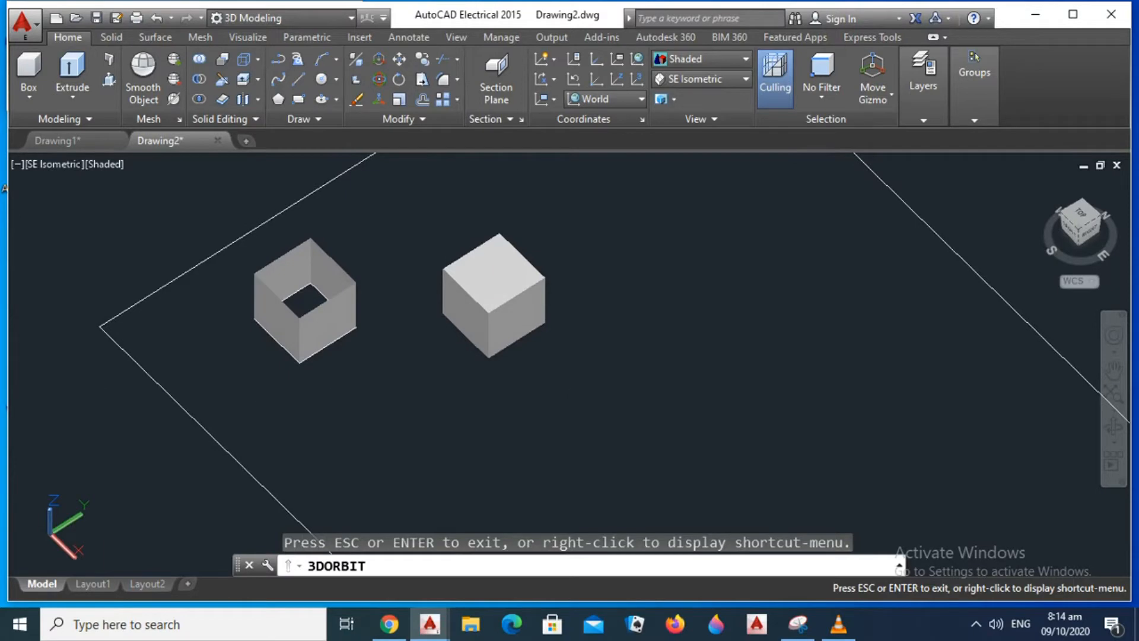
pyautogui.press('Escape')
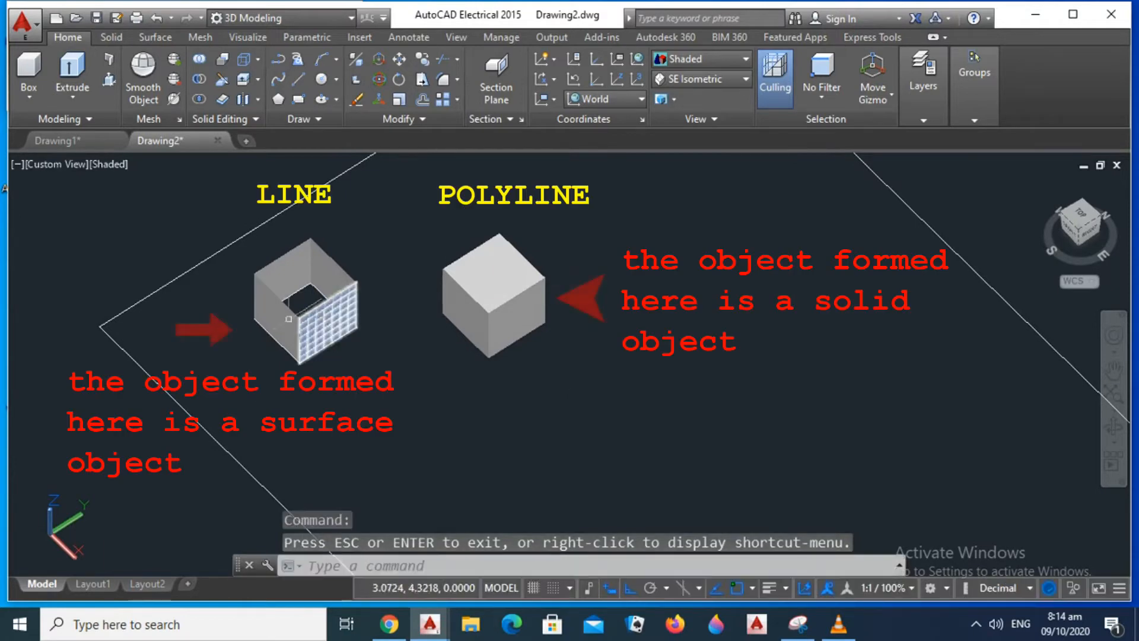
pyautogui.rightClick(498, 289)
pyautogui.press('Escape')
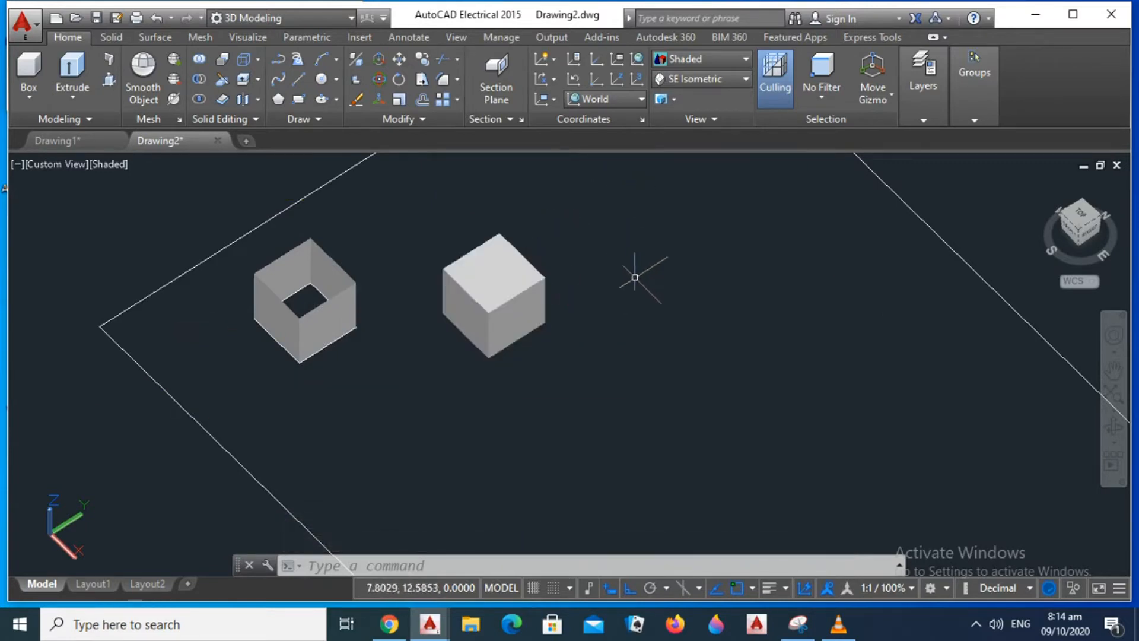
pyautogui.click(700, 59)
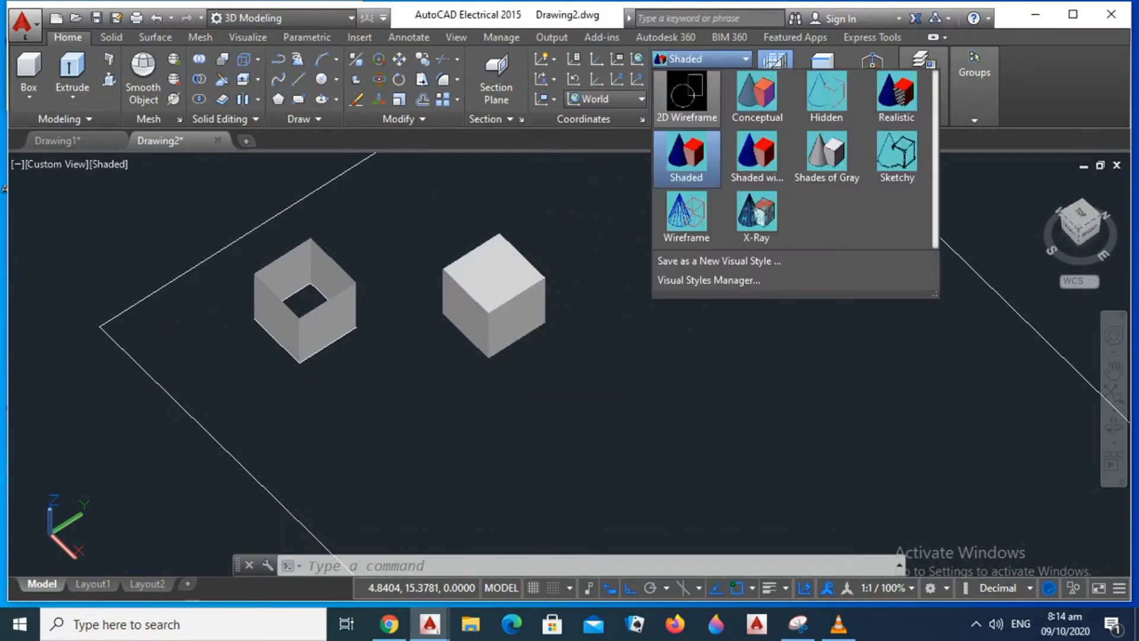
pyautogui.click(677, 89)
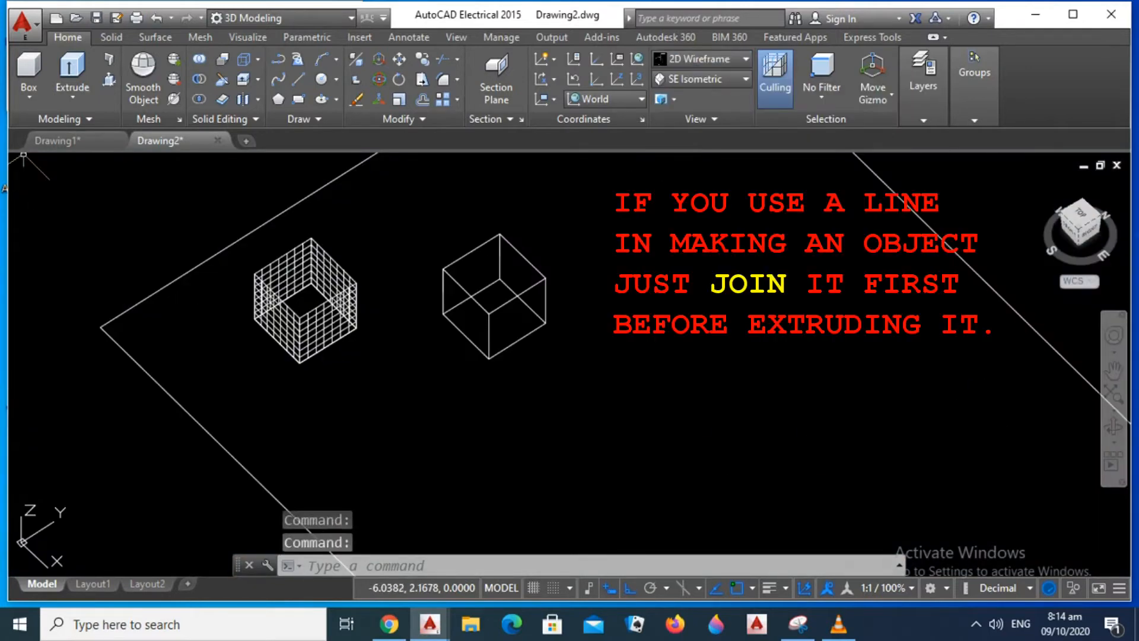
# Draw a 2 by 2 square from separate lines in front of the two extruded squares.
pyautogui.click(297, 79)
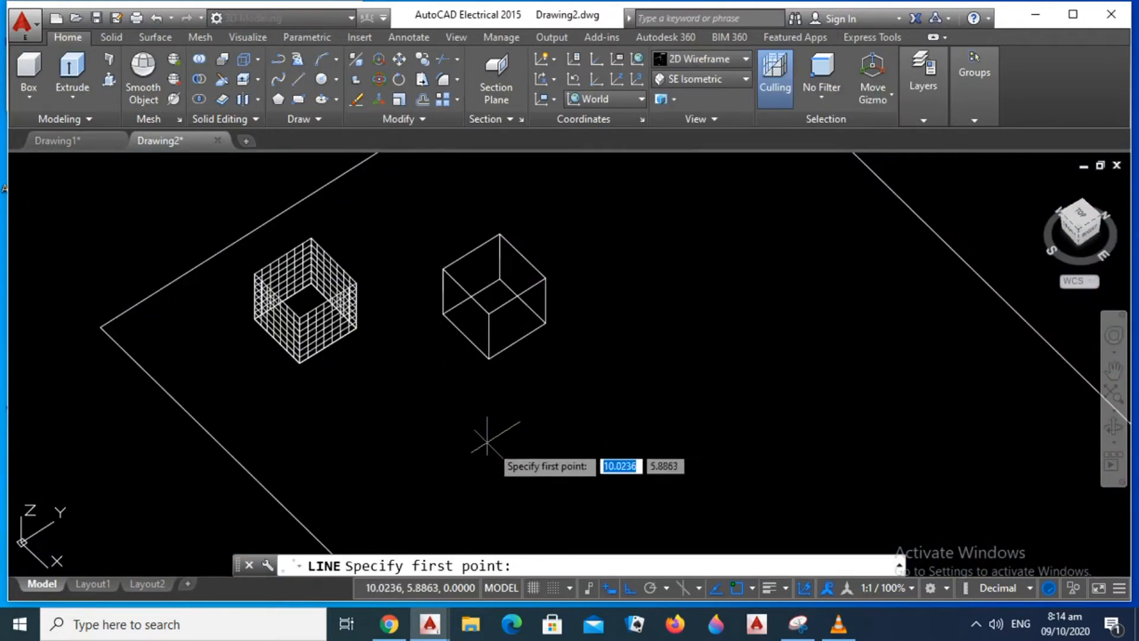
pyautogui.click(350, 421)
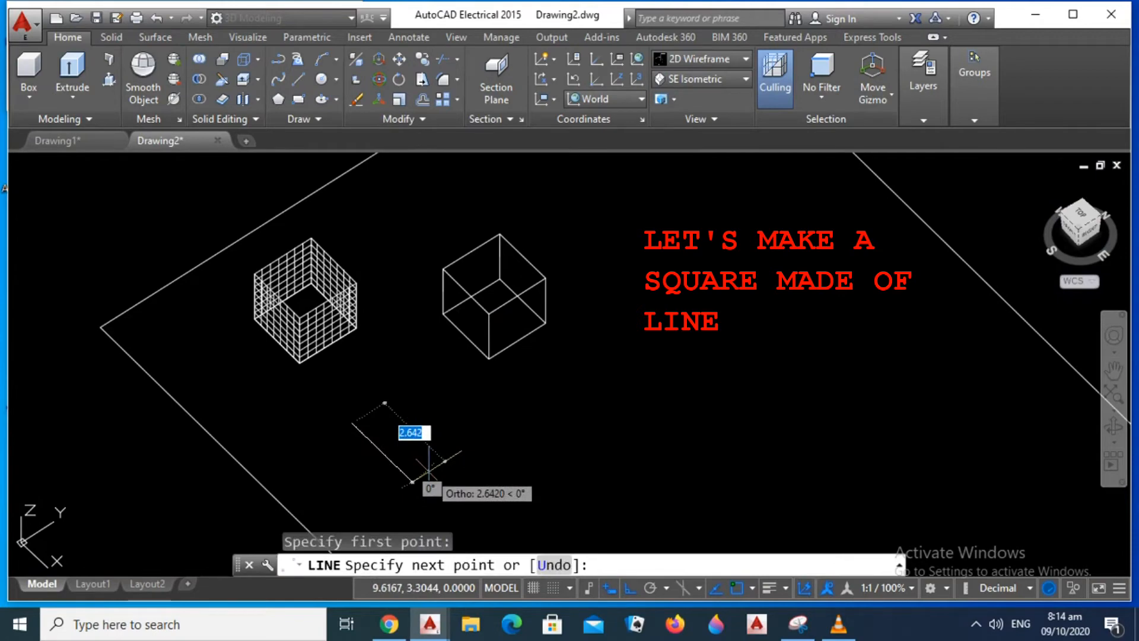
pyautogui.write('2')
pyautogui.press('Return')
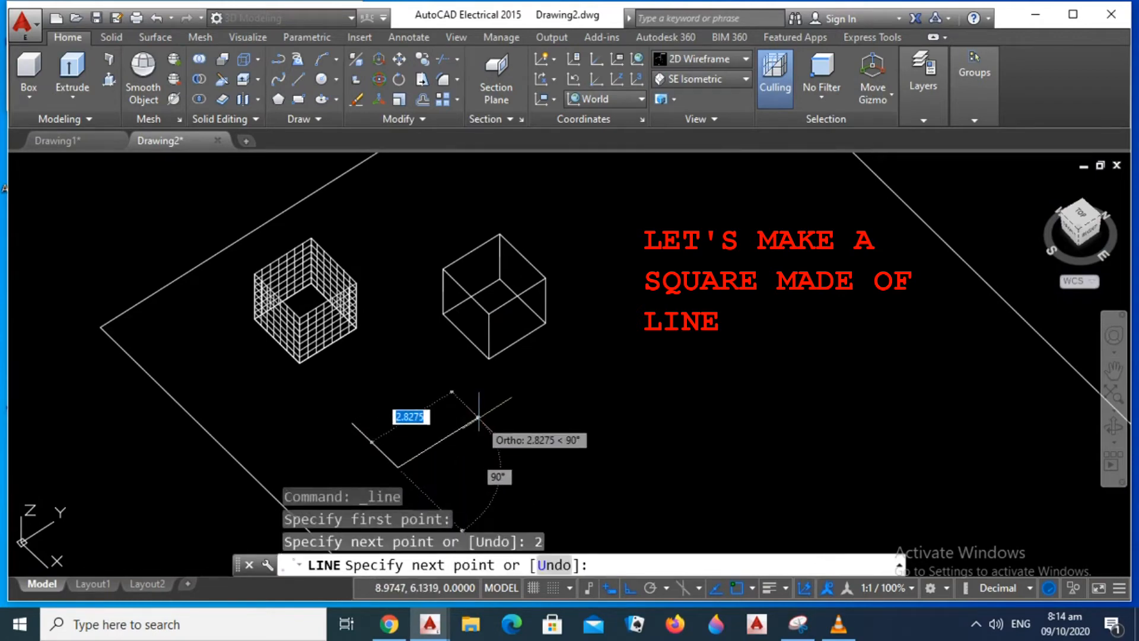
pyautogui.write('2')
pyautogui.press('Return')
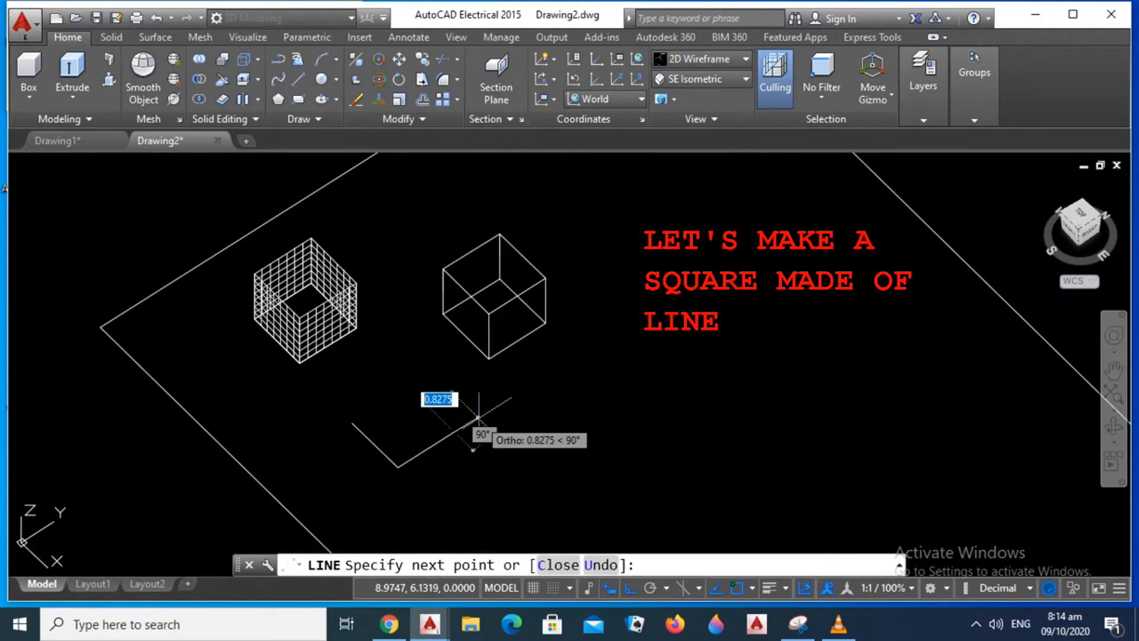
pyautogui.write('2')
pyautogui.press('Return')
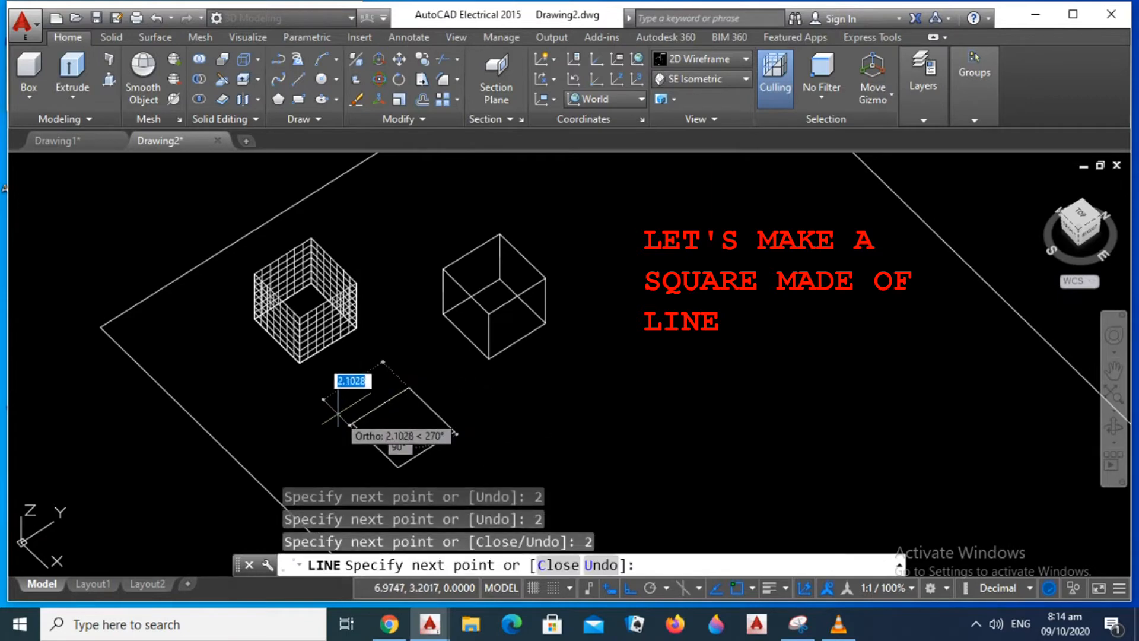
pyautogui.press('Return')
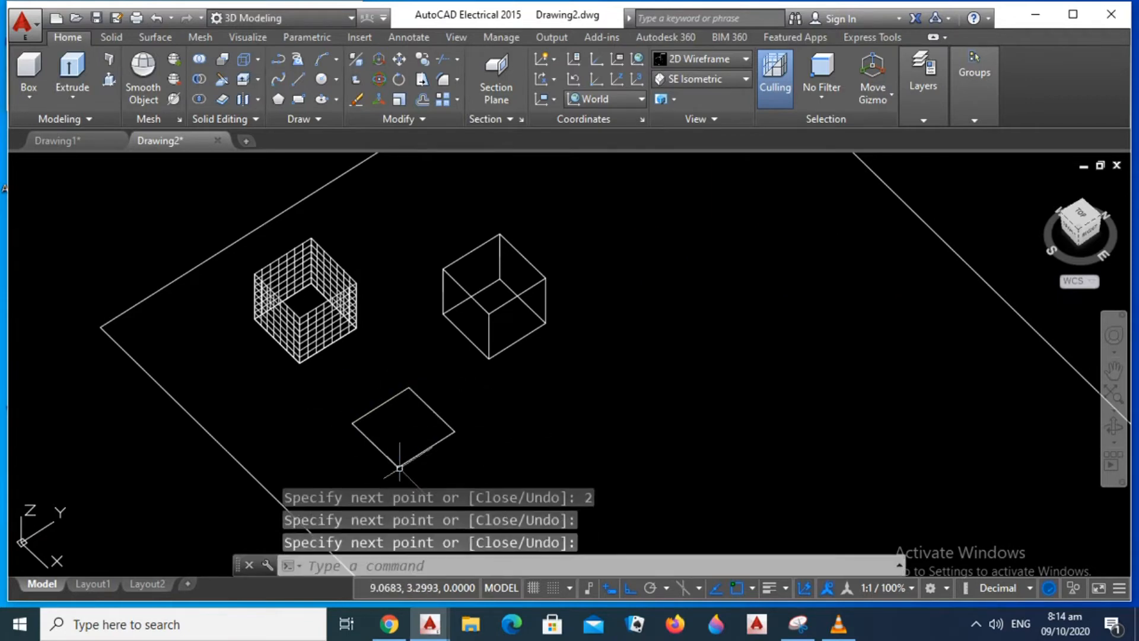
# Join the four lines of the new square into a single object.
pyautogui.click(403, 119)
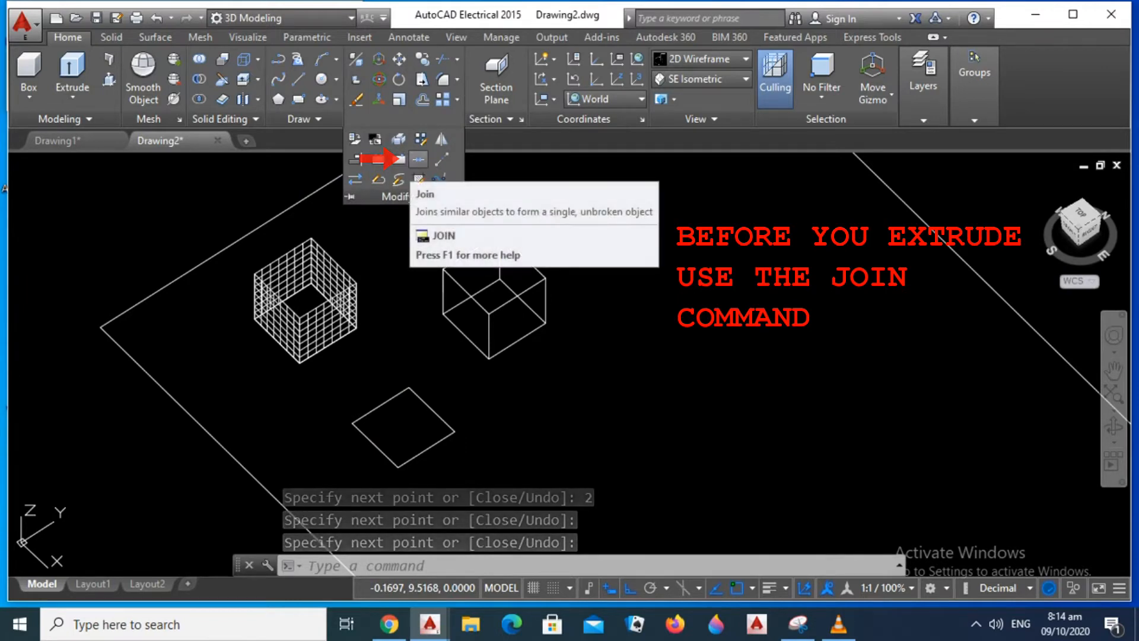
pyautogui.click(418, 159)
pyautogui.click(397, 395)
pyautogui.click(424, 403)
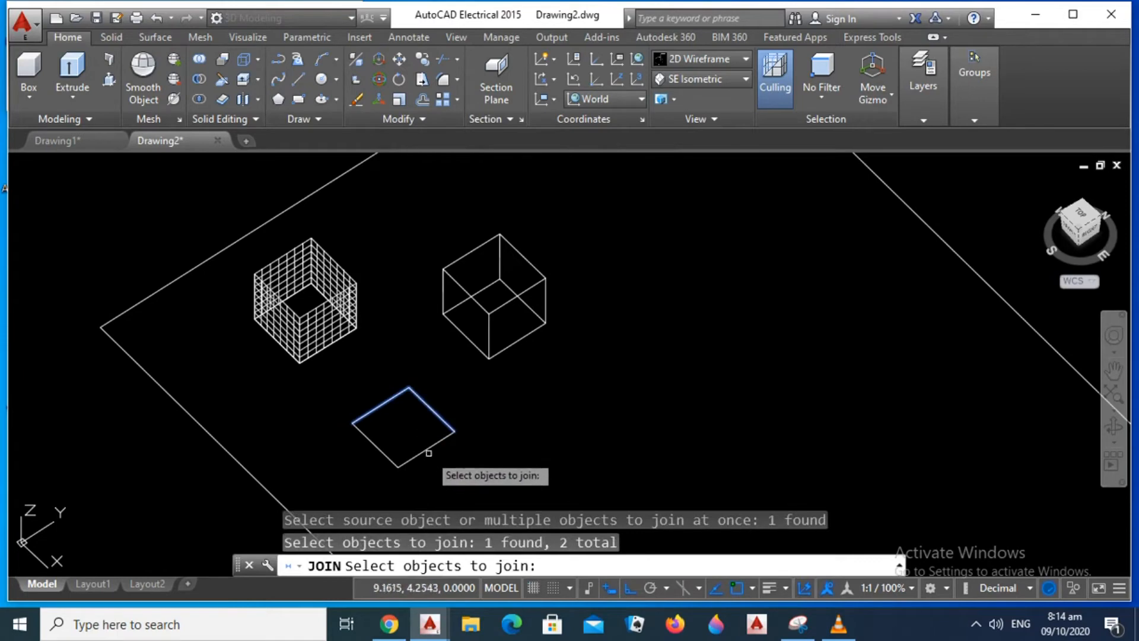
pyautogui.click(417, 456)
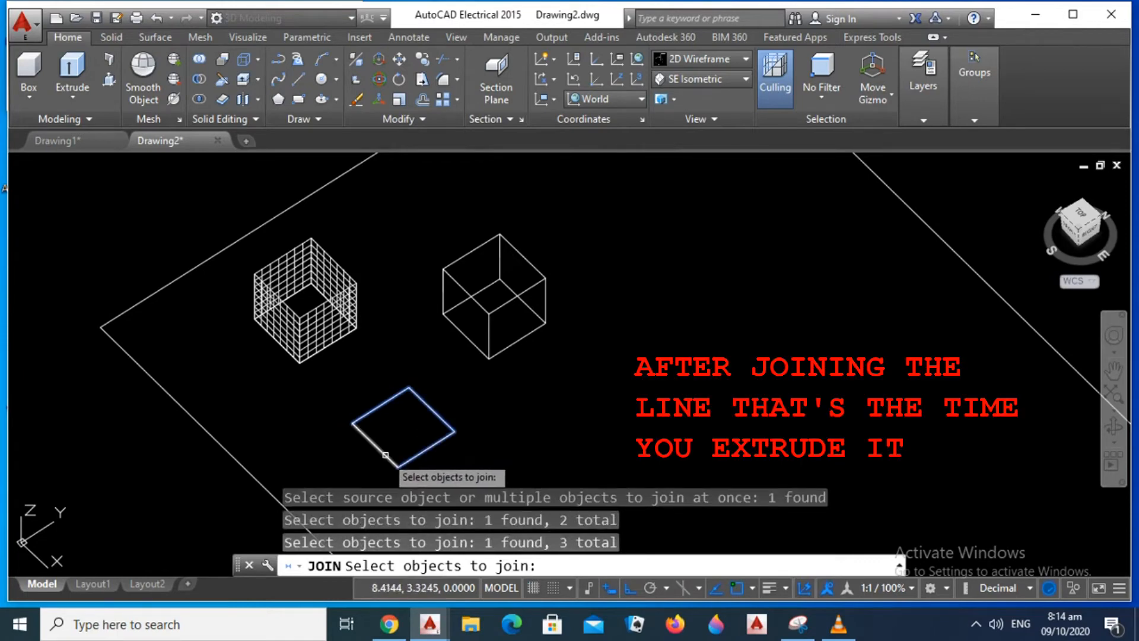
pyautogui.click(386, 455)
pyautogui.press('Return')
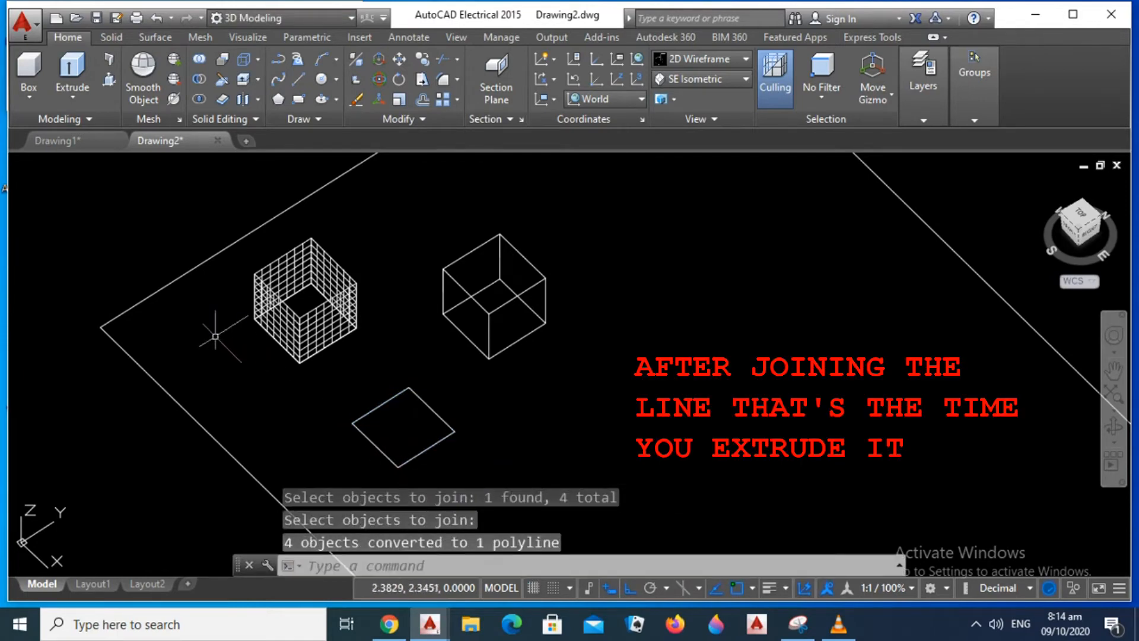
# Extrude the joined square to a height of 2 and display the model in the Shaded visual style.
pyautogui.click(73, 68)
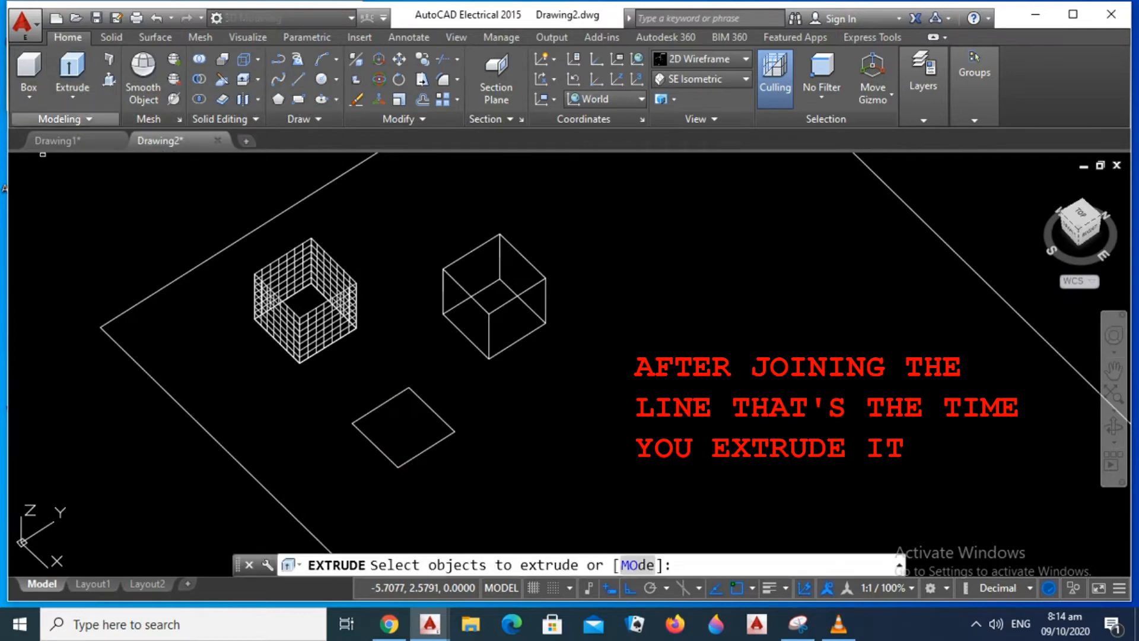
pyautogui.click(385, 401)
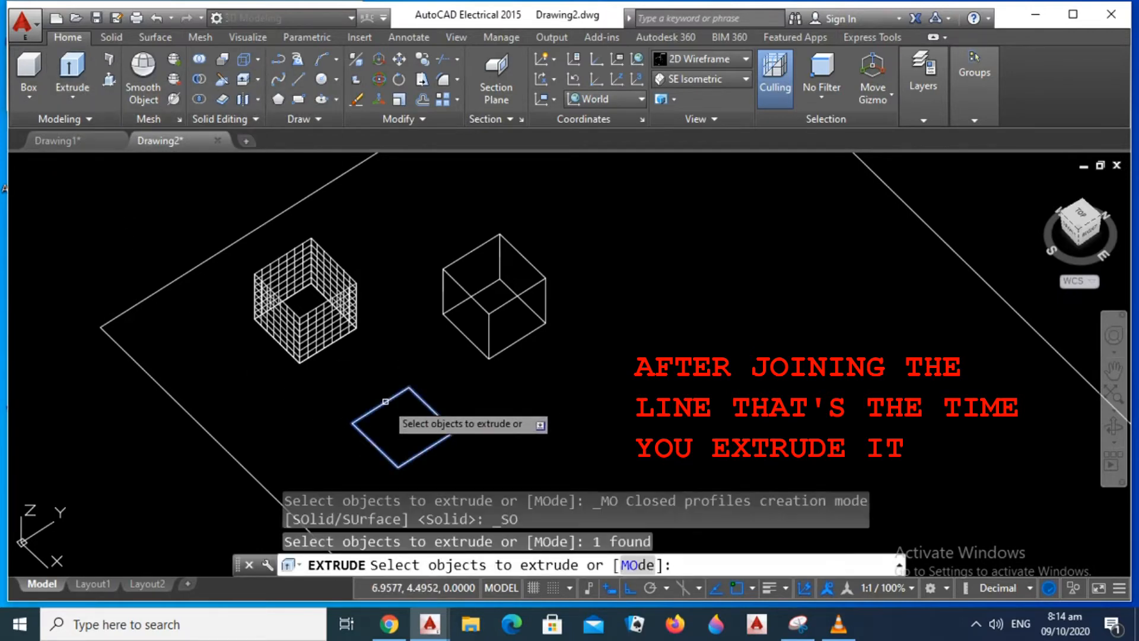
pyautogui.press('Return')
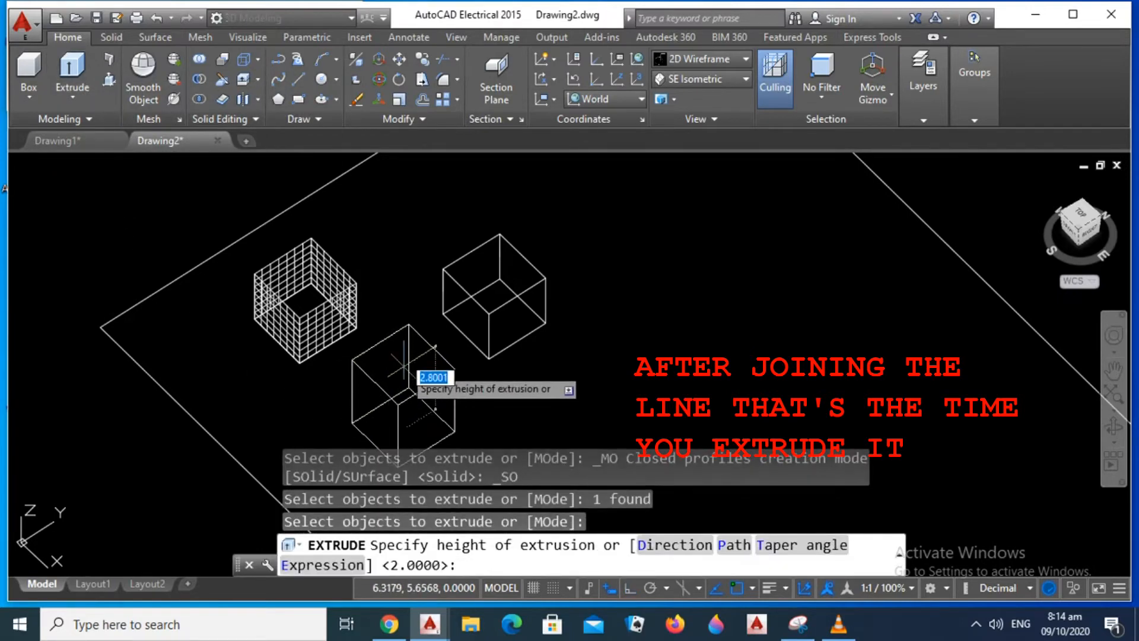
pyautogui.write('2')
pyautogui.press('Return')
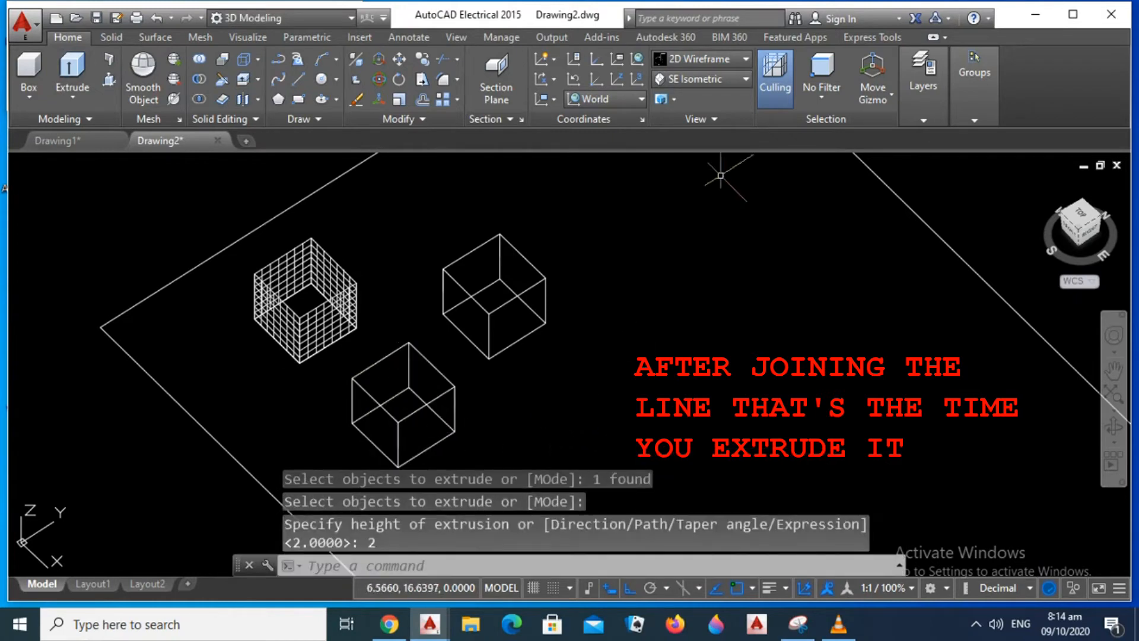
pyautogui.click(742, 58)
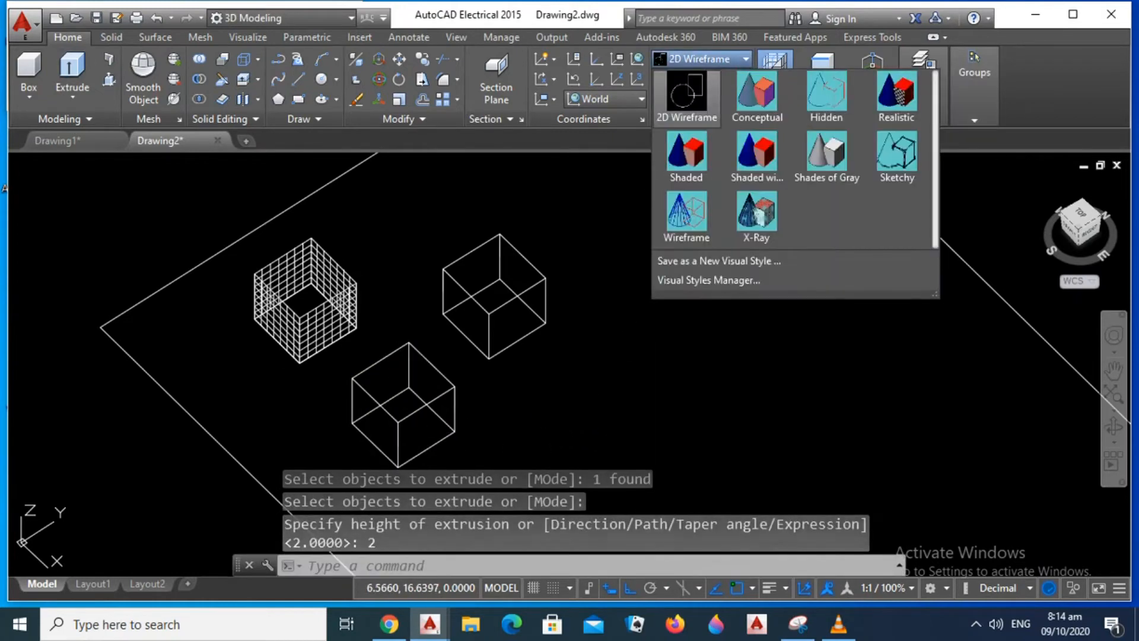
pyautogui.click(686, 153)
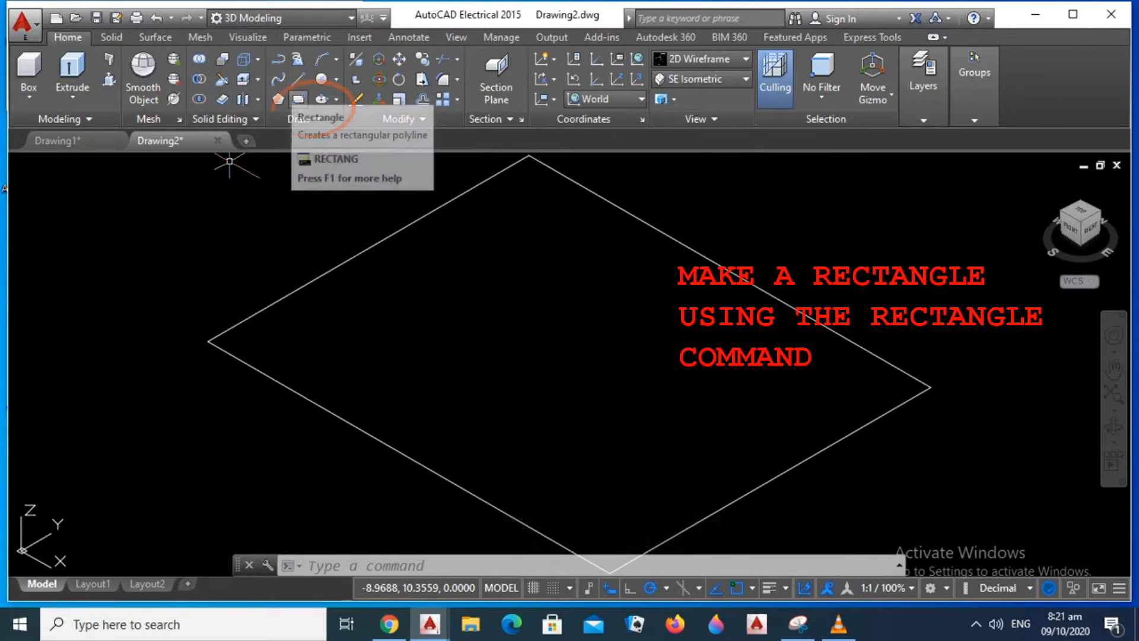
# Draw a rectangle with the Rectangle command inside the large outline, near its centre.
pyautogui.click(298, 99)
pyautogui.click(415, 332)
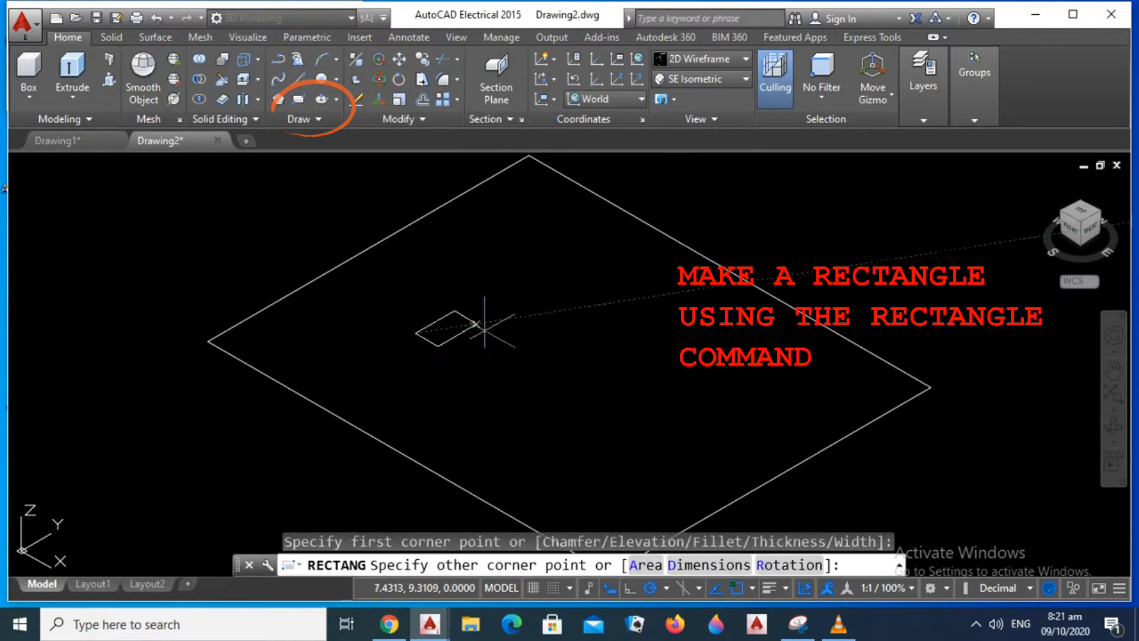
pyautogui.click(560, 347)
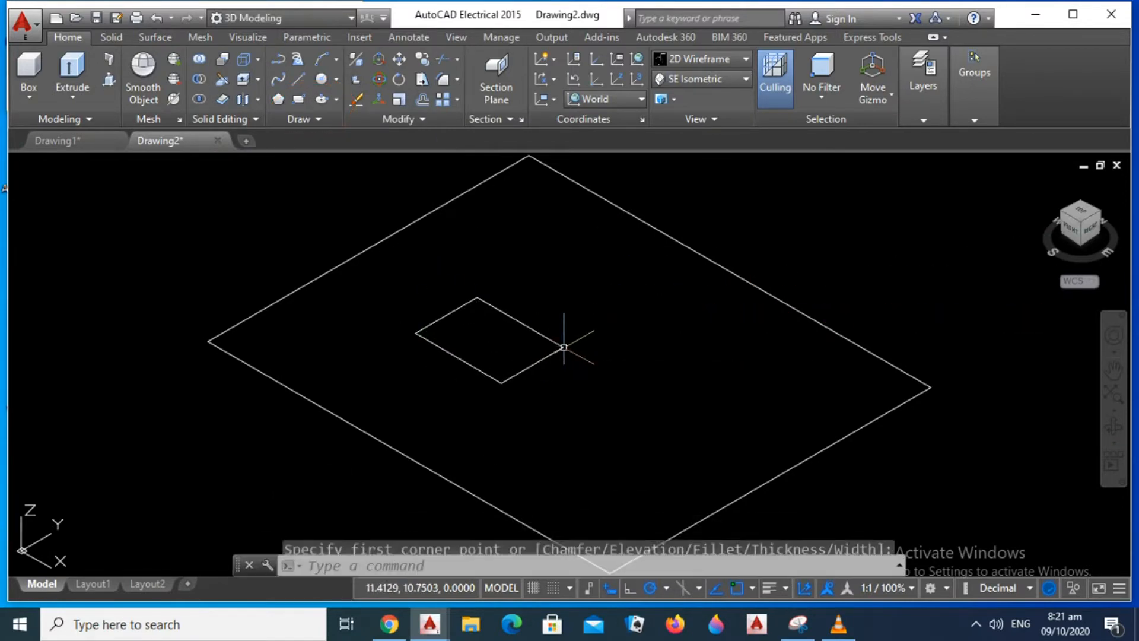
pyautogui.press('Escape')
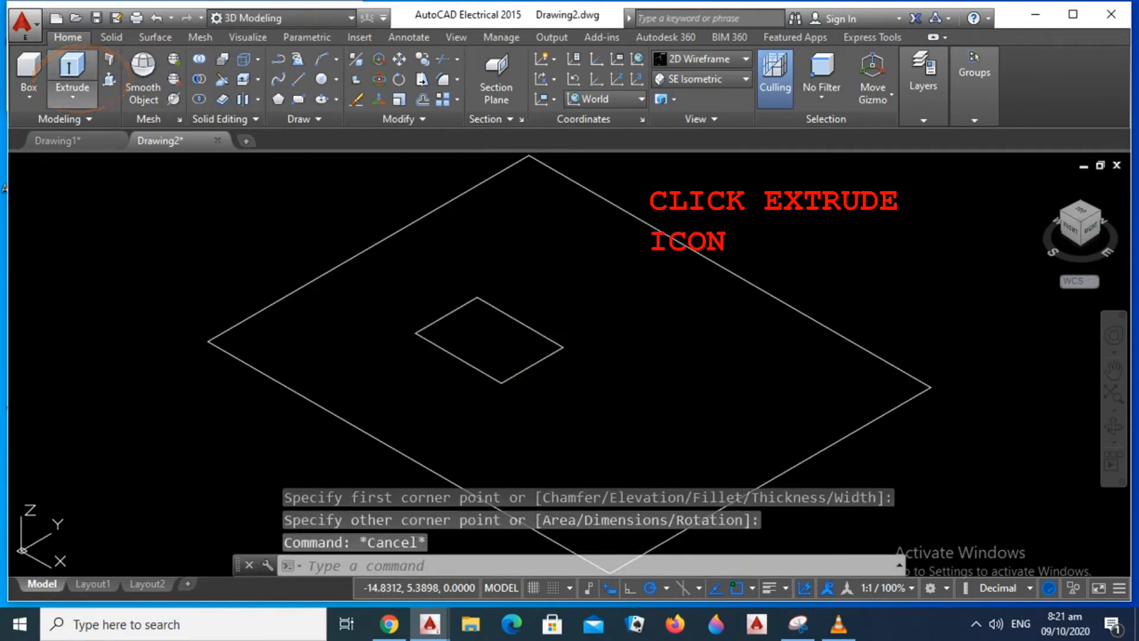
# Extrude the rectangle to a height of 2 with the closed profiles creation mode set to Surface.
pyautogui.click(72, 68)
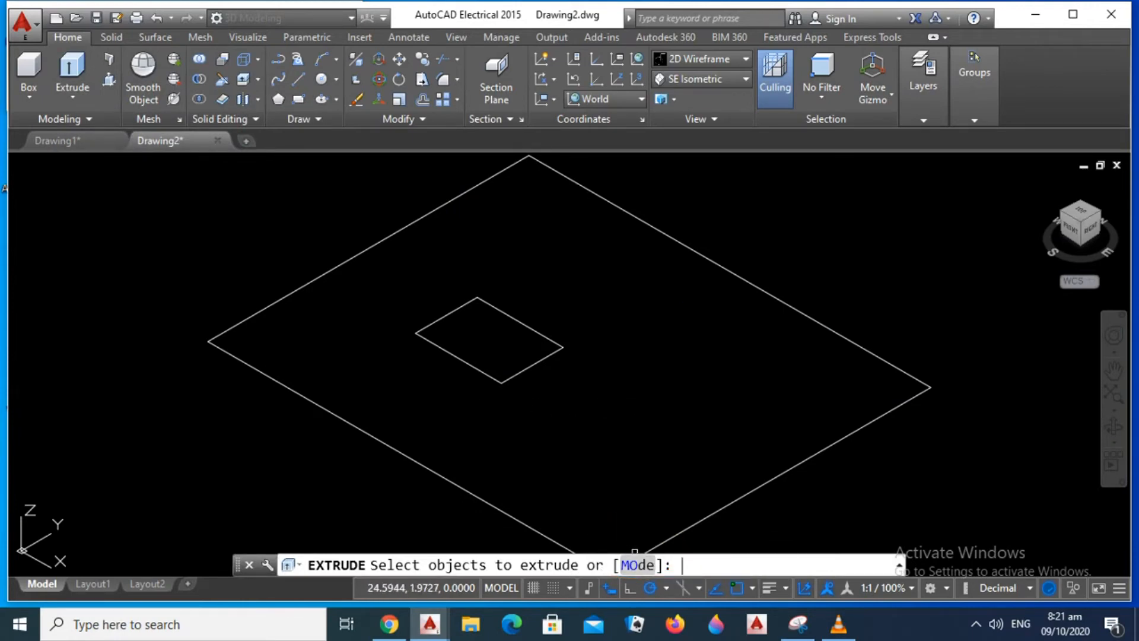
pyautogui.click(636, 565)
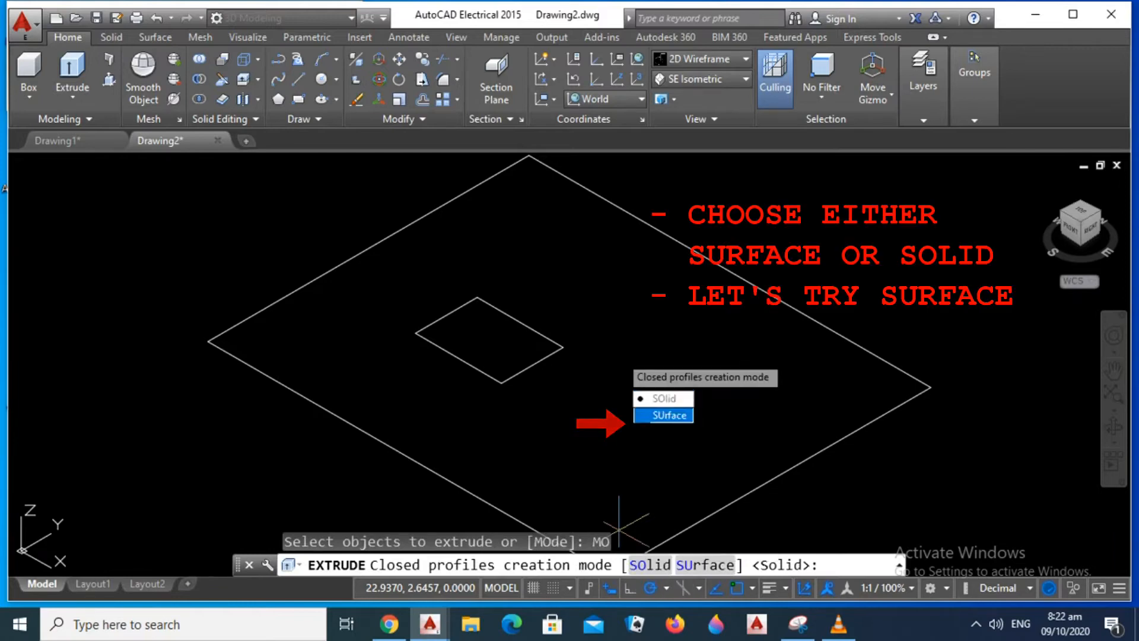
pyautogui.press('Return')
pyautogui.click(541, 361)
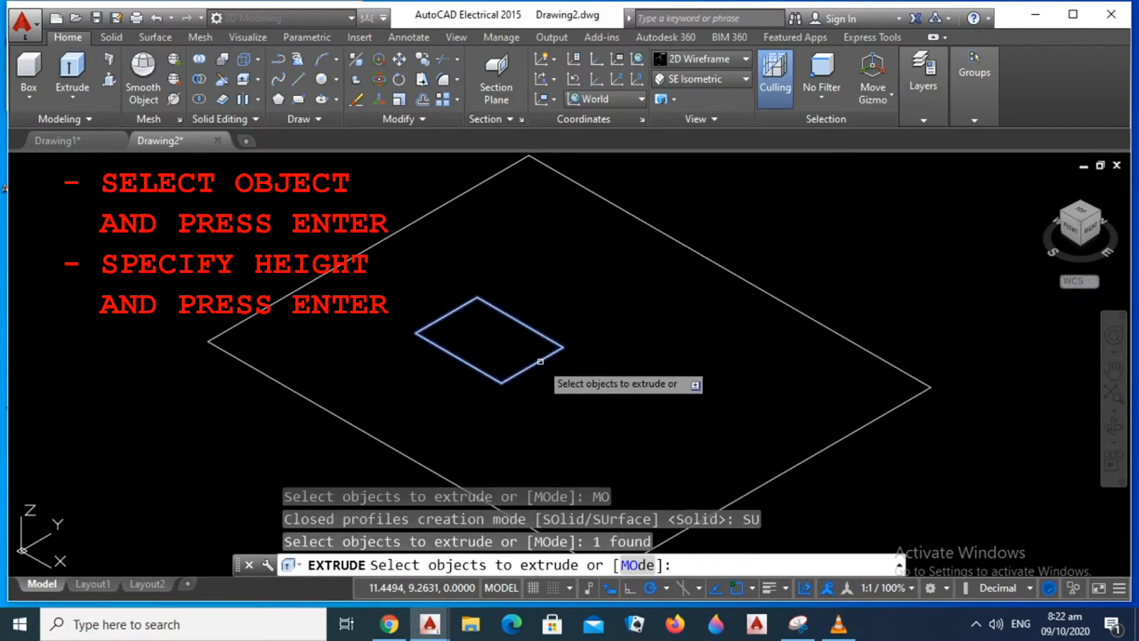
pyautogui.press('Return')
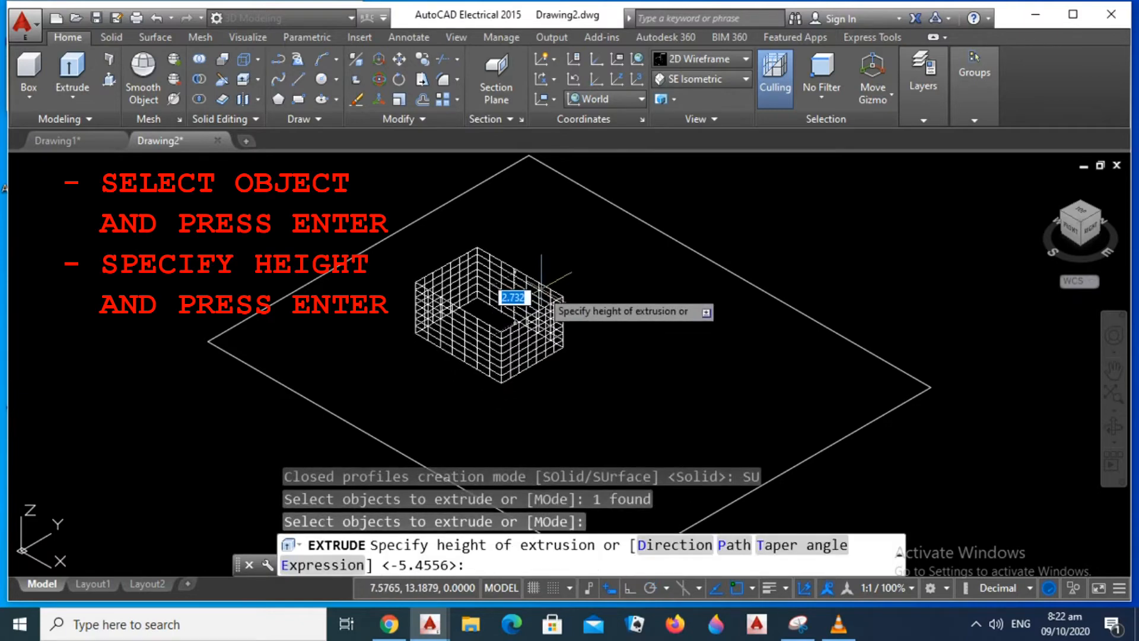
pyautogui.write('2')
pyautogui.press('Return')
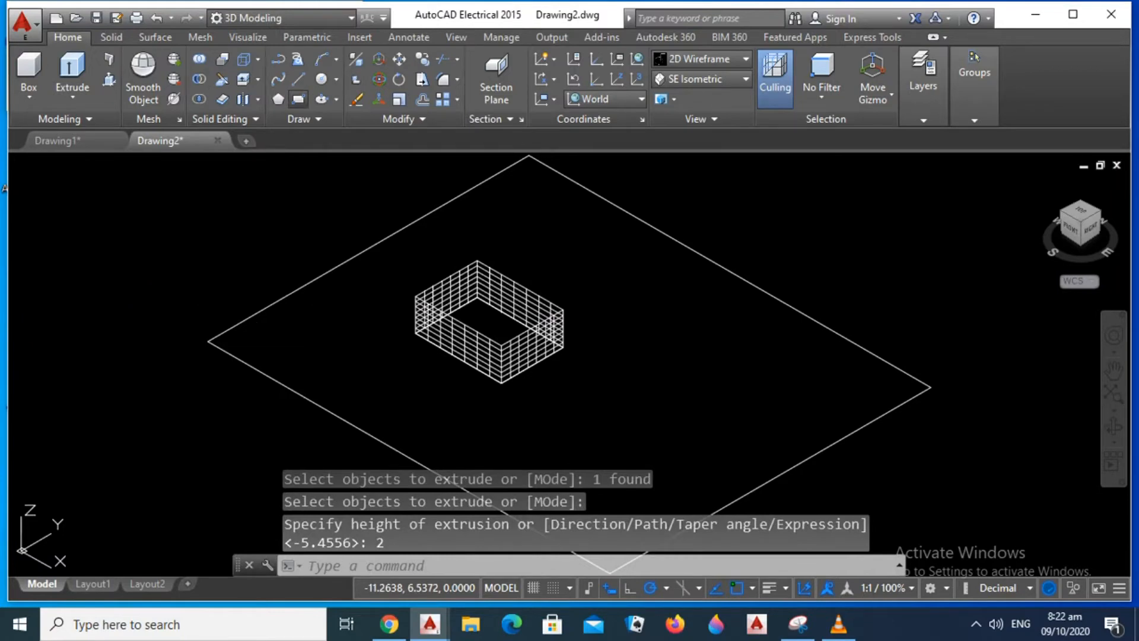
# Draw another rectangle in front of the surface extrusion, inside the large outline.
pyautogui.click(299, 99)
pyautogui.click(549, 401)
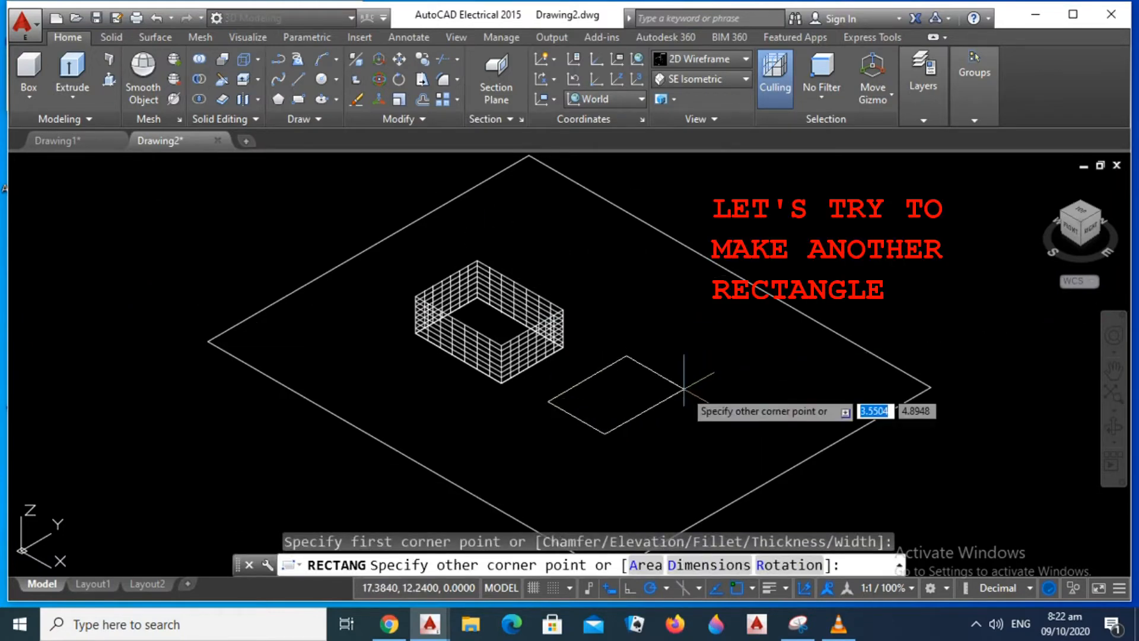
pyautogui.click(681, 422)
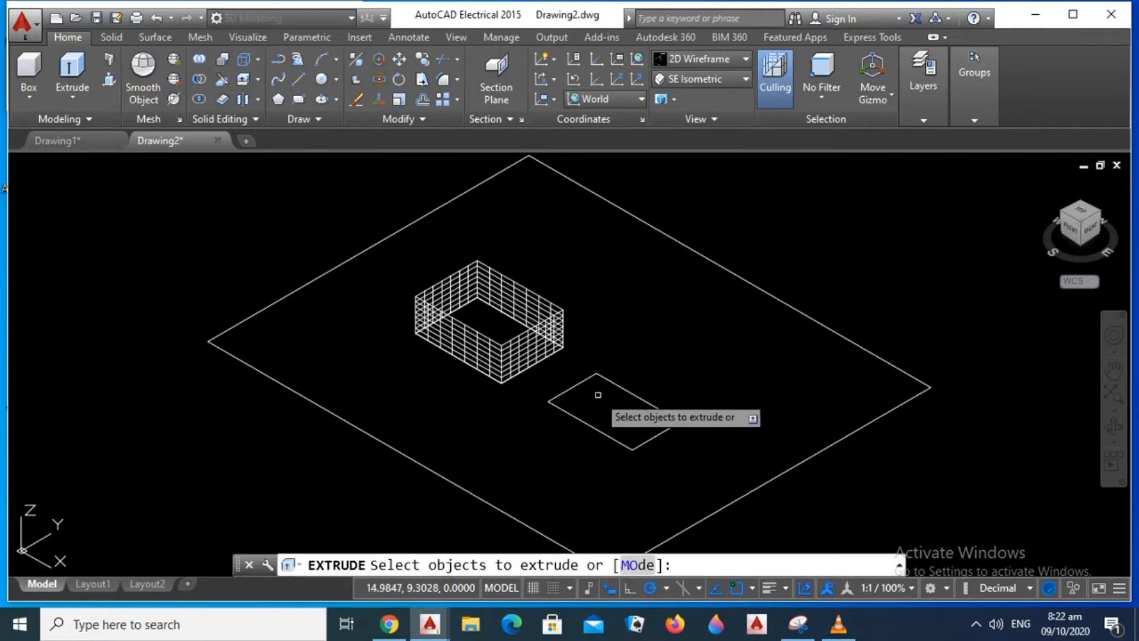
# Extrude the second rectangle to a height of 2 in Solid mode and display the model in the Shaded visual style.
pyautogui.click(587, 425)
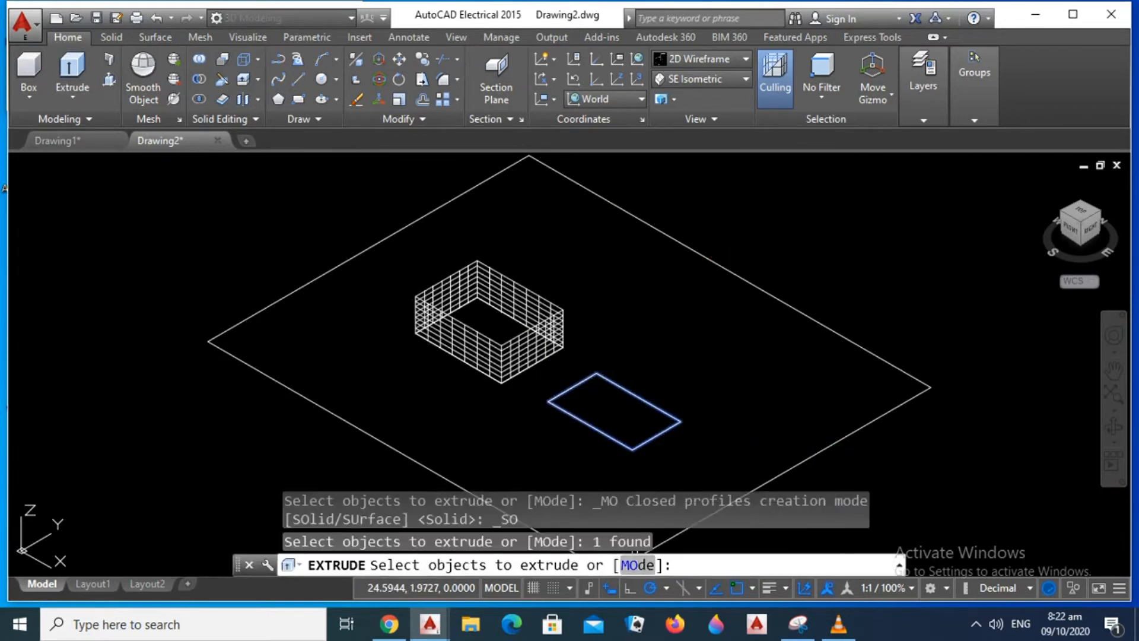
pyautogui.write('MO')
pyautogui.press('Return')
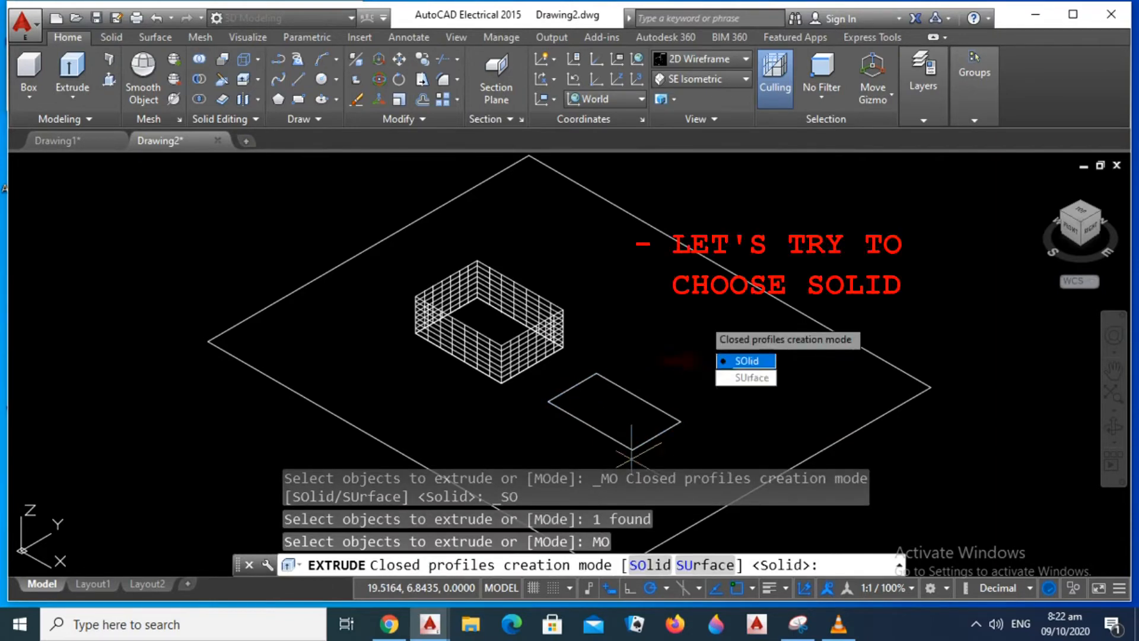
pyautogui.press('Return')
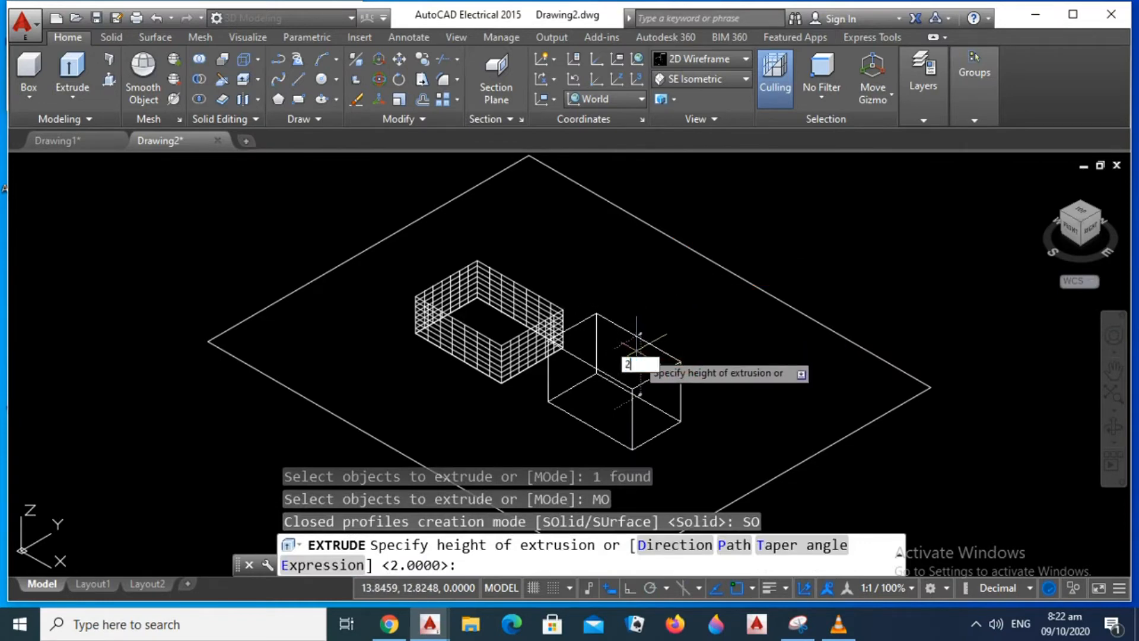
pyautogui.write('2')
pyautogui.press('Return')
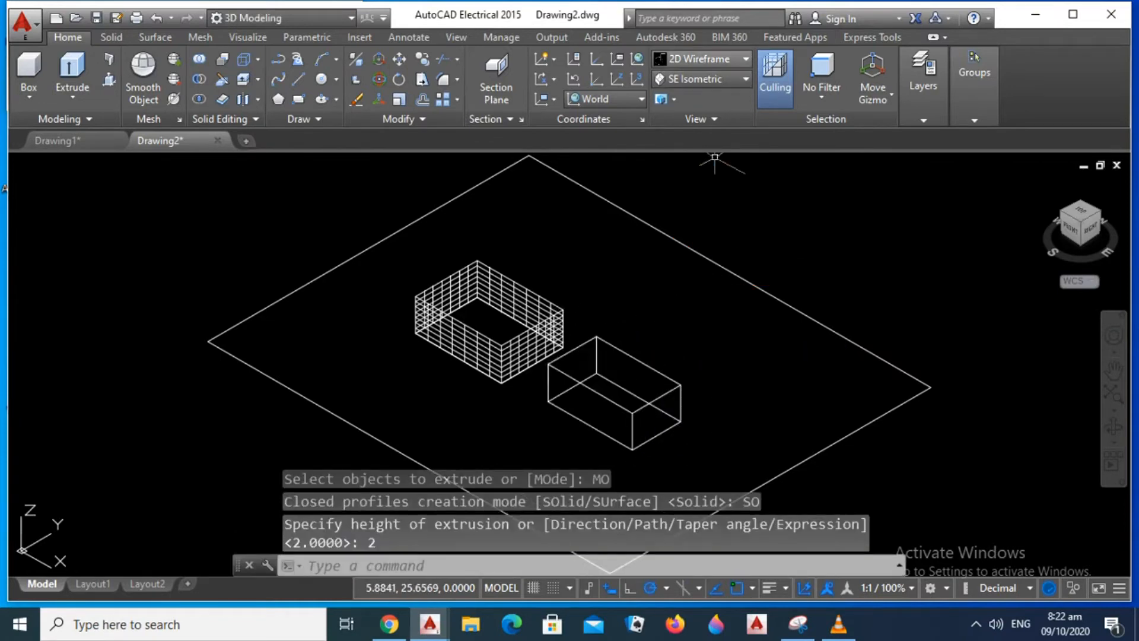
pyautogui.click(700, 58)
pyautogui.click(687, 156)
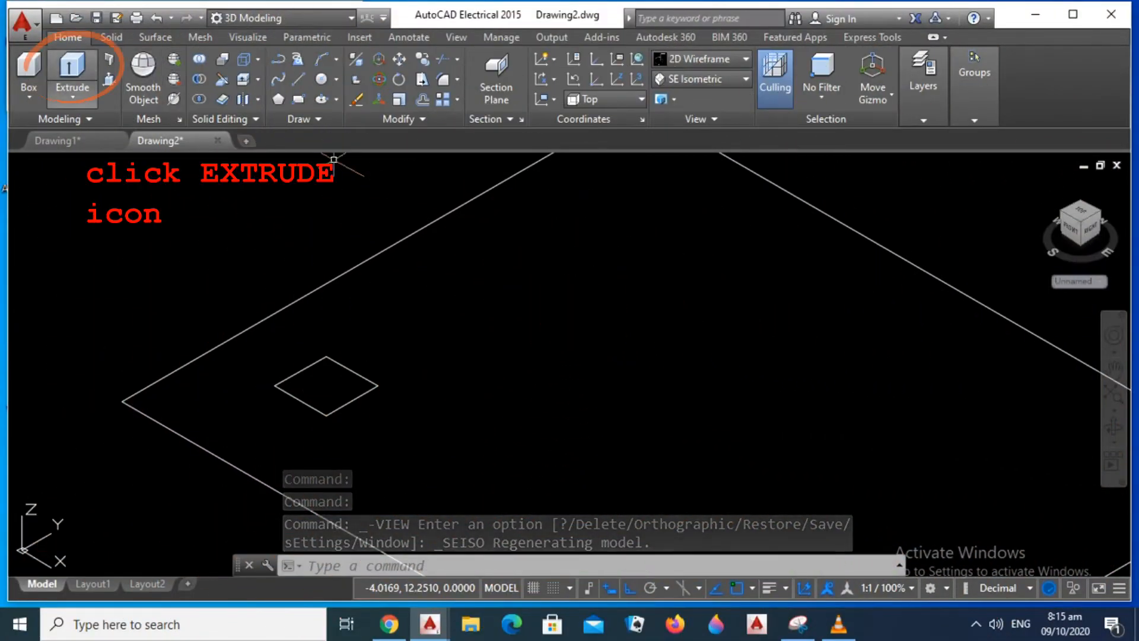
# Extrude the small rectangle to a height of 2 with a taper angle of 15 and display it in the Shaded visual style.
pyautogui.click(73, 66)
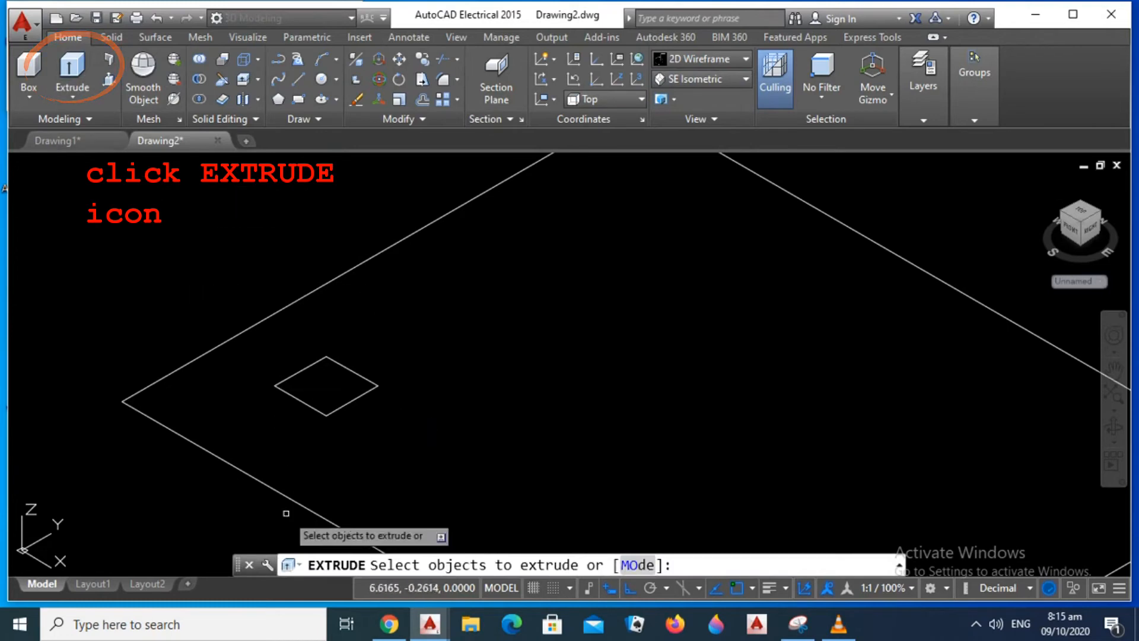
pyautogui.click(318, 411)
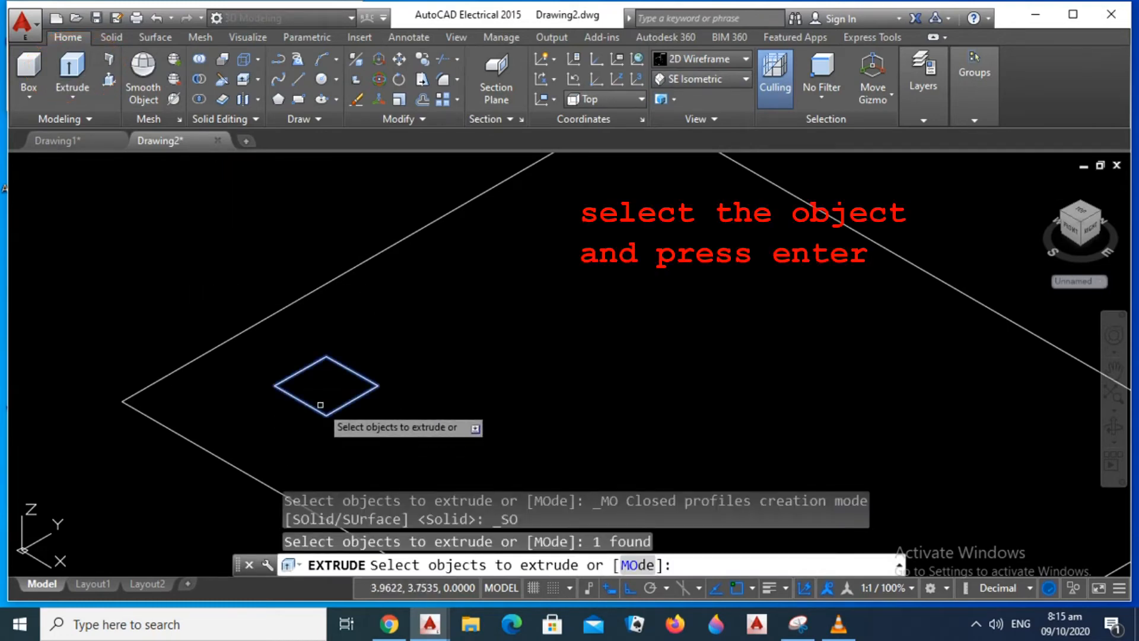
pyautogui.press('Return')
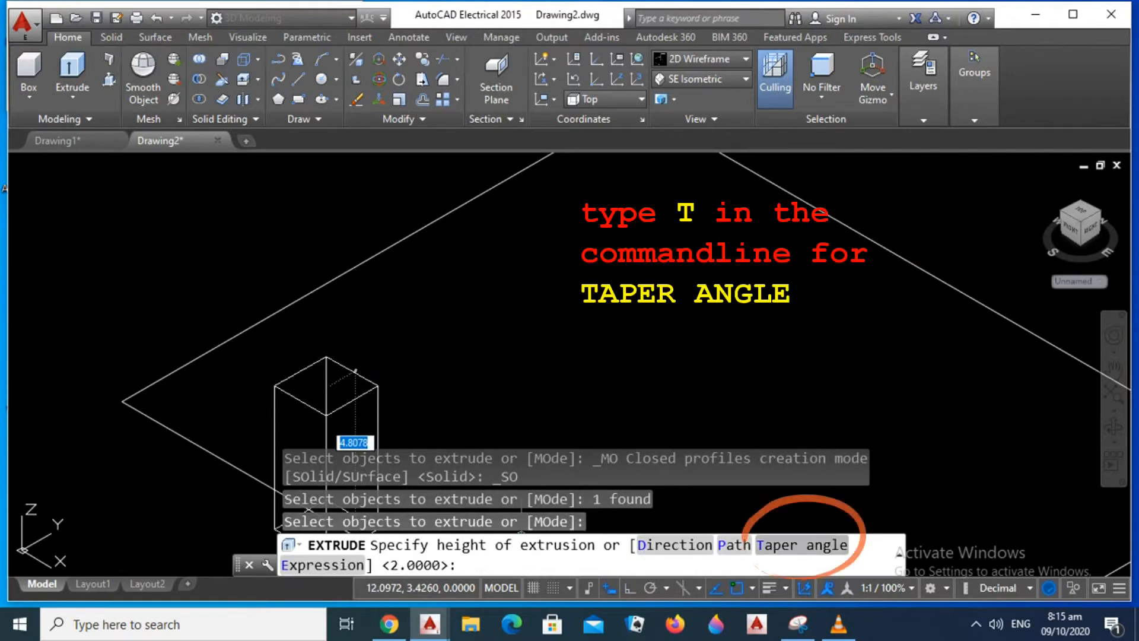
pyautogui.write('T')
pyautogui.press('Return')
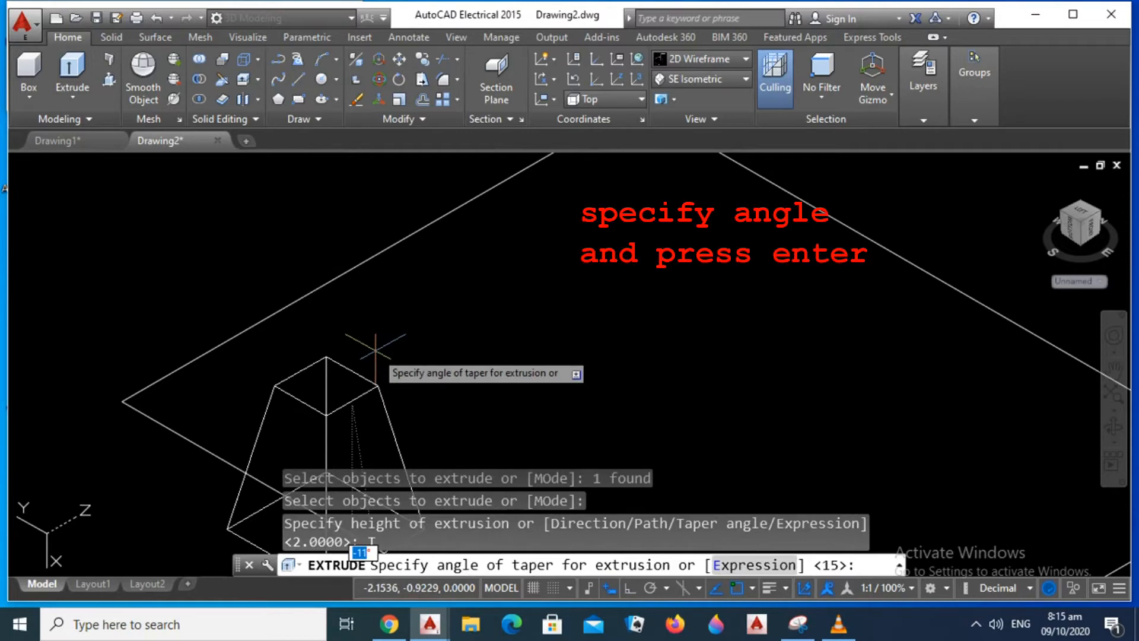
pyautogui.write('15')
pyautogui.press('Return')
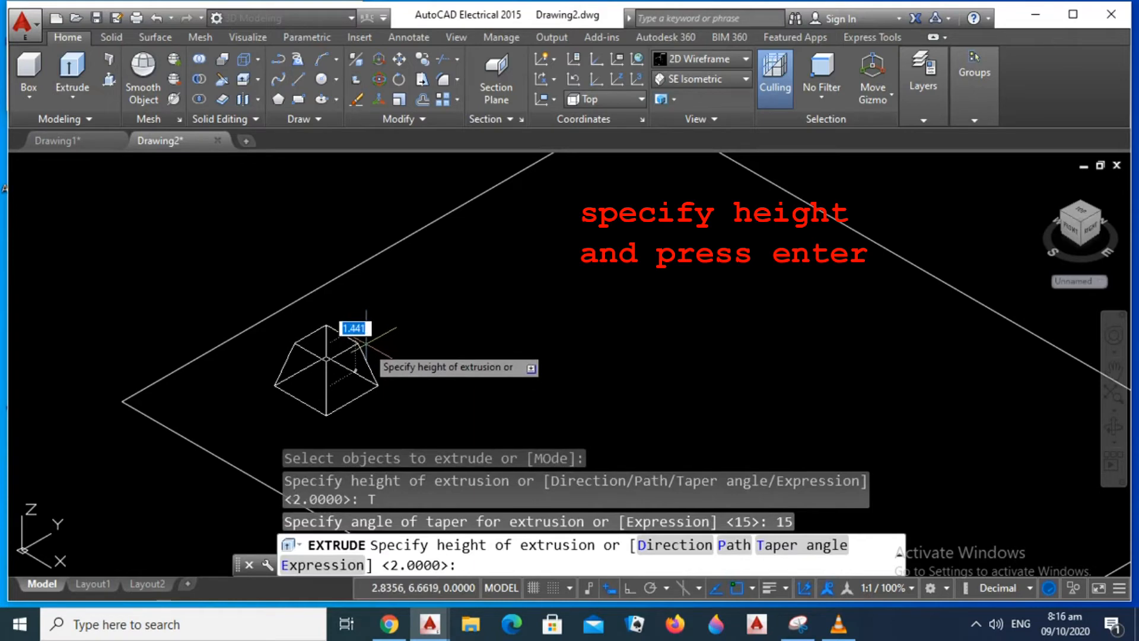
pyautogui.press('Return')
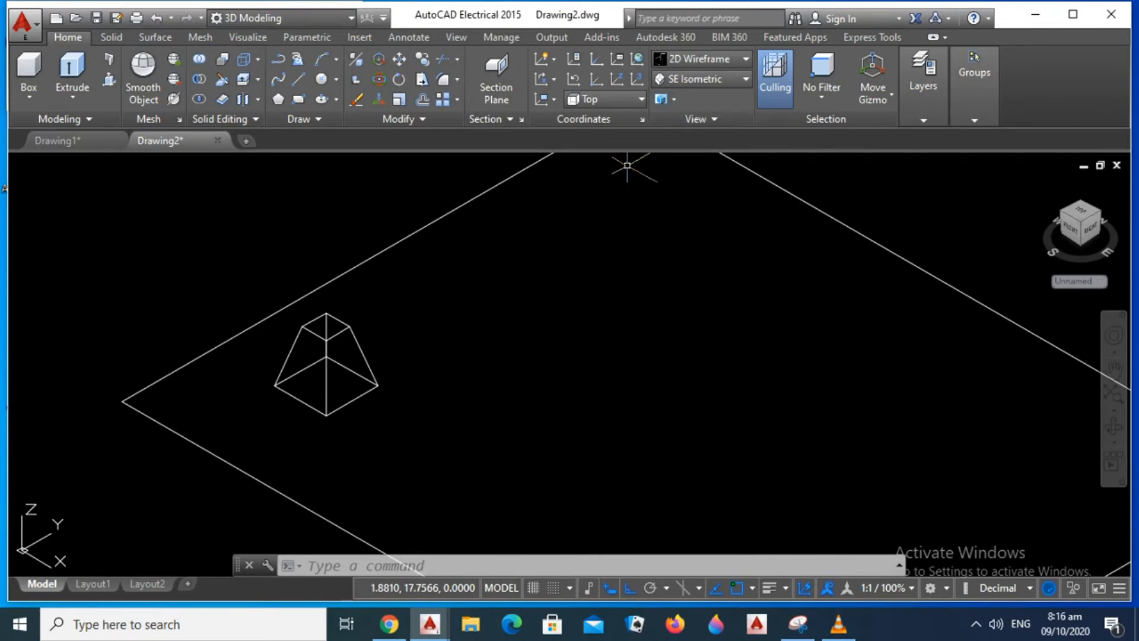
pyautogui.click(713, 59)
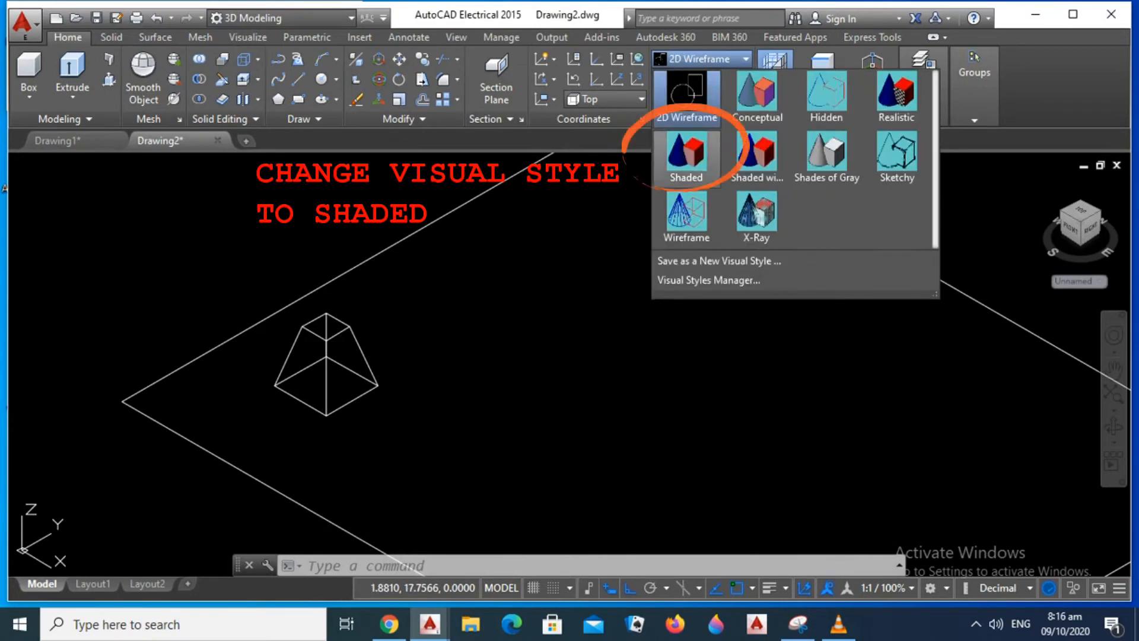
pyautogui.click(687, 155)
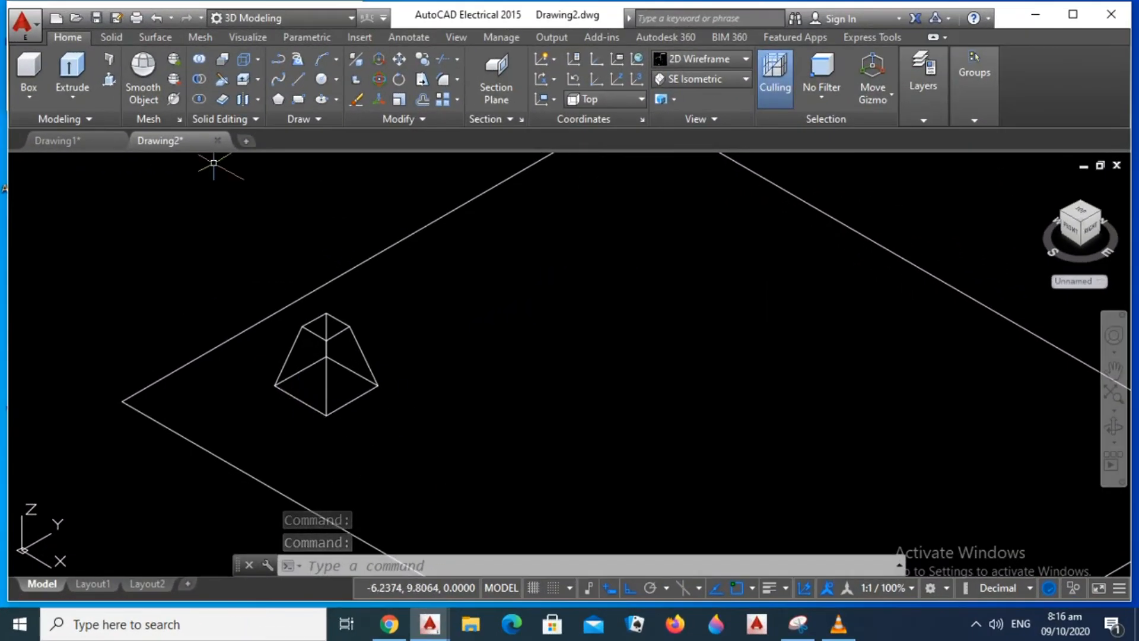
# Draw a small rectangle inside the large outline, in front of the tapered solid, with the Rectangle command.
pyautogui.click(298, 99)
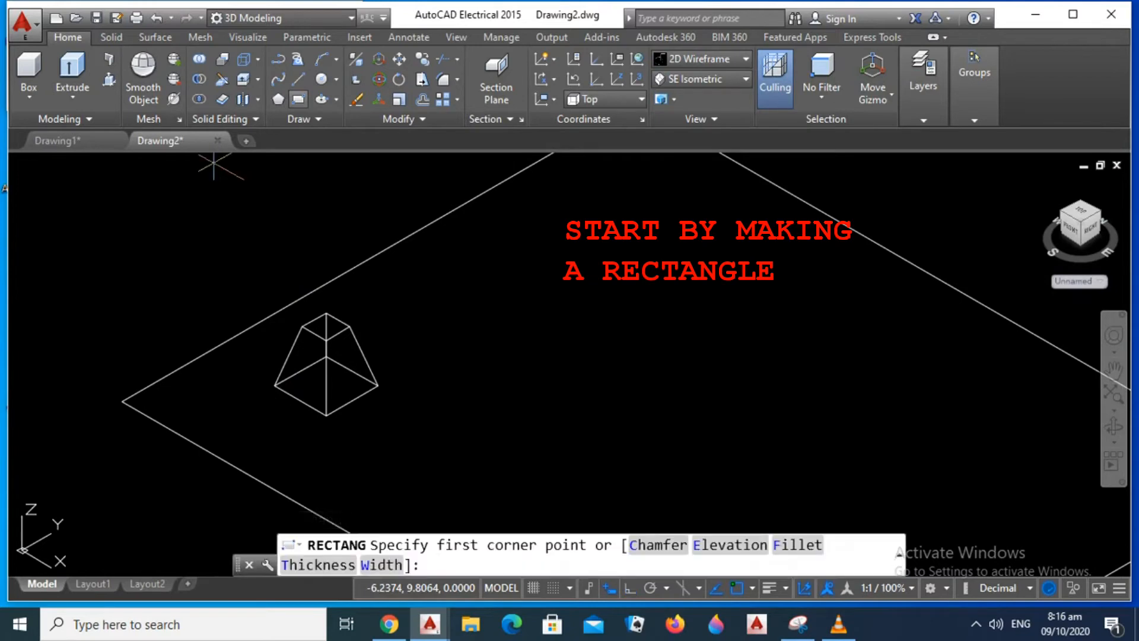
pyautogui.click(402, 452)
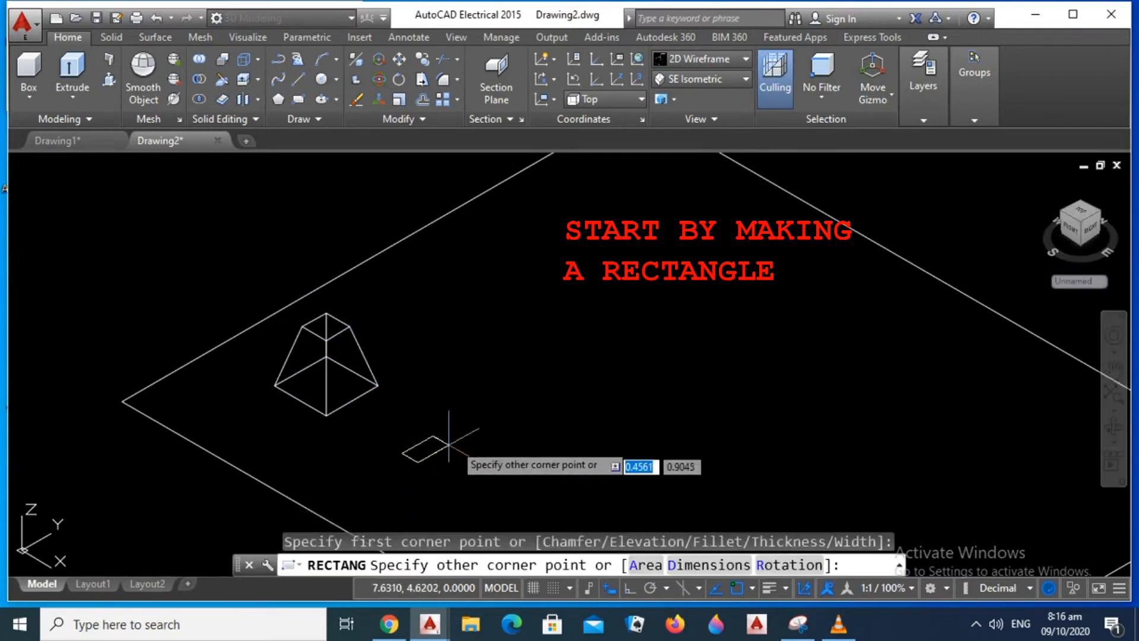
pyautogui.click(504, 449)
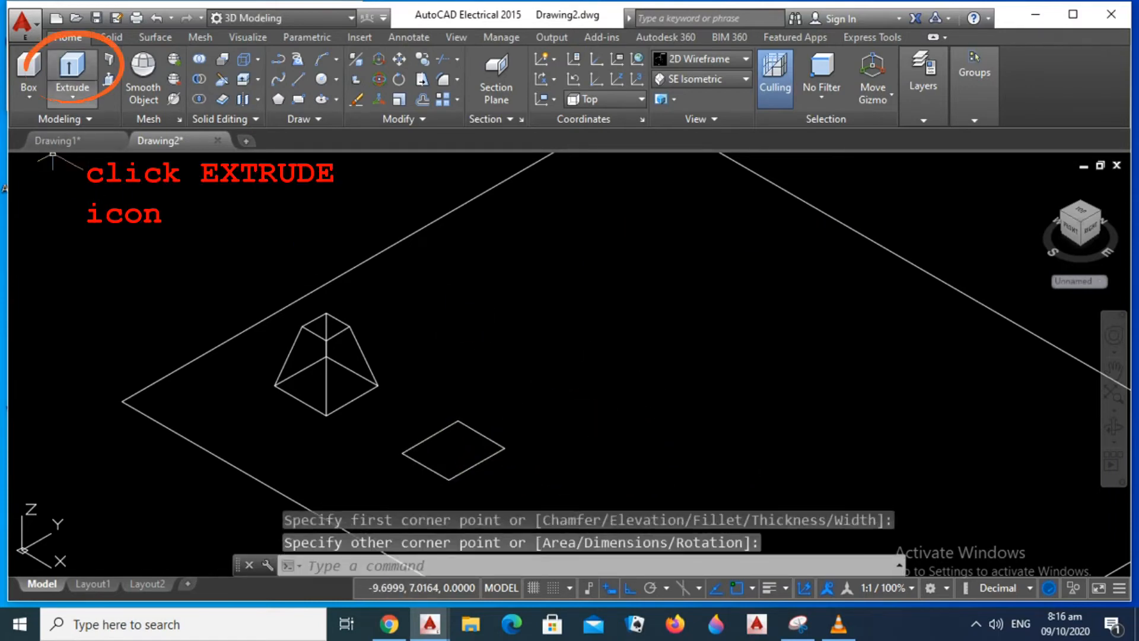
# Extrude the new rectangle with the Direction option, from the tapered solid's front base corner to the right corner of its top face.
pyautogui.click(72, 67)
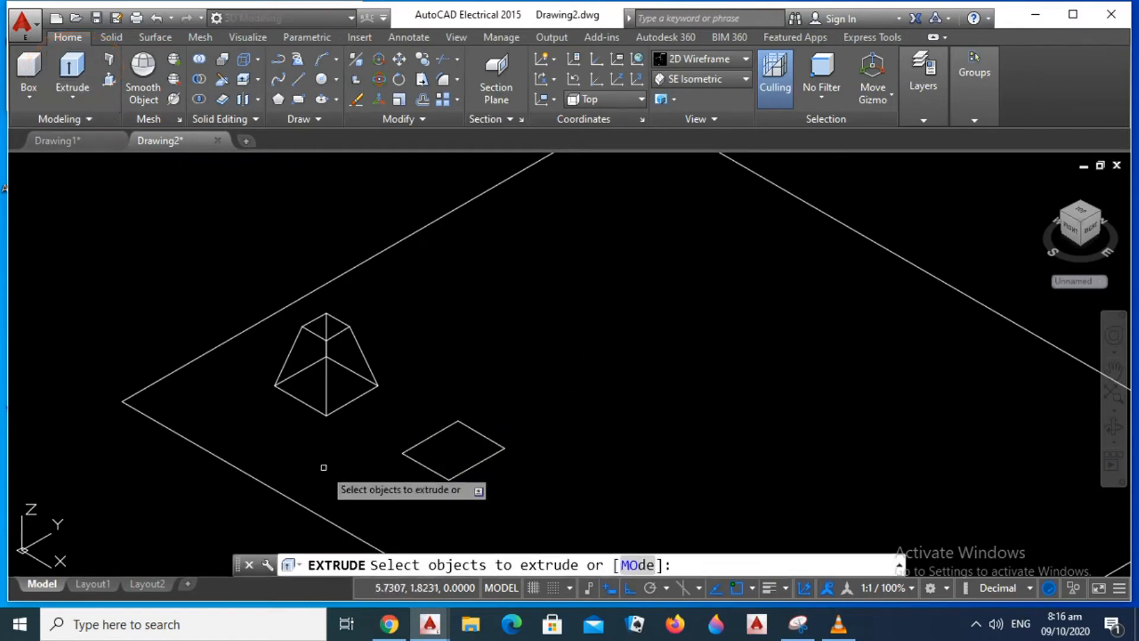
pyautogui.click(436, 474)
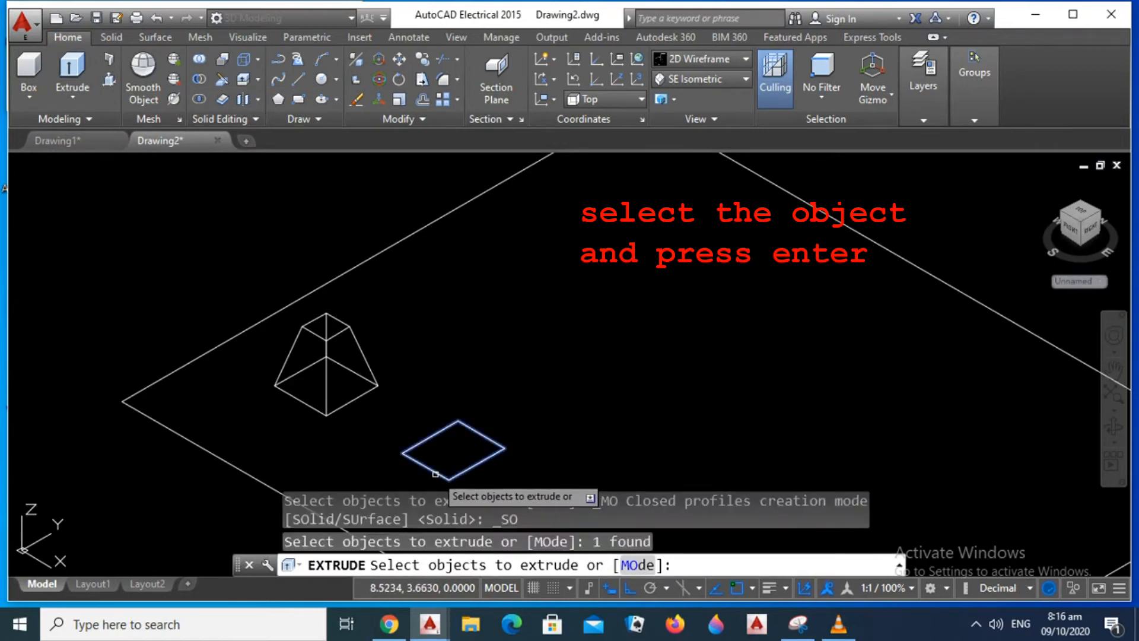
pyautogui.press('Return')
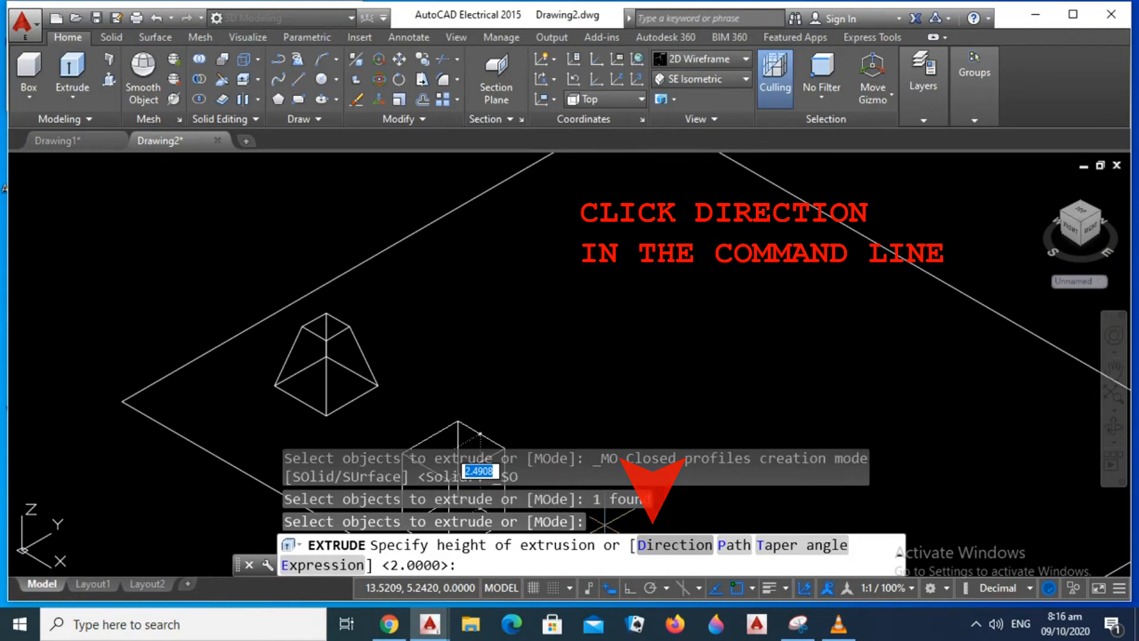
pyautogui.click(674, 545)
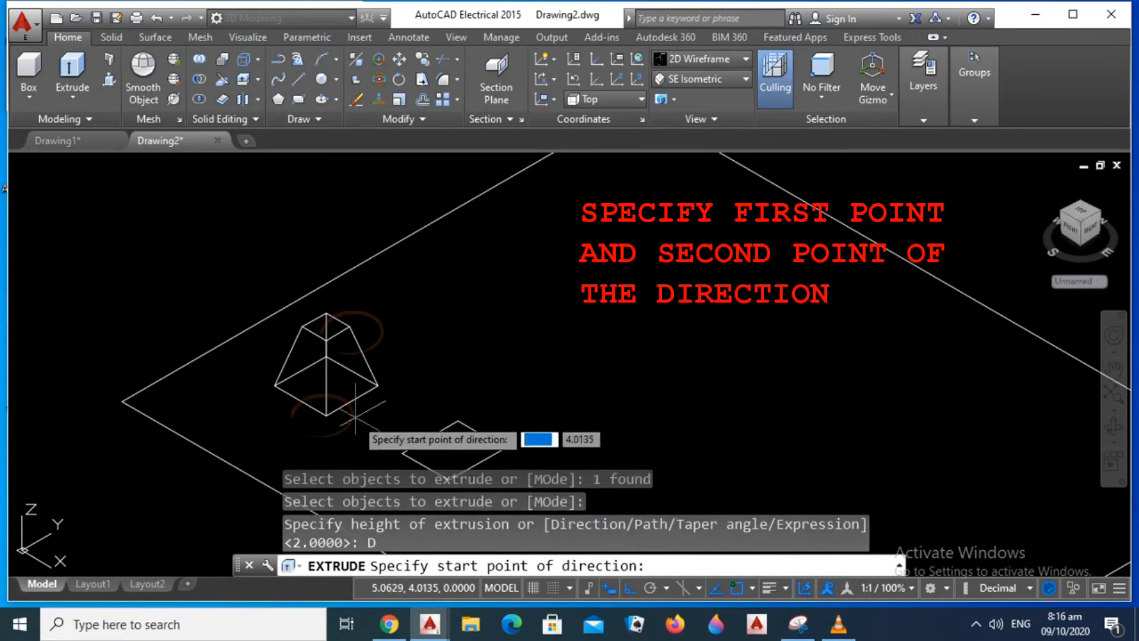
pyautogui.click(327, 416)
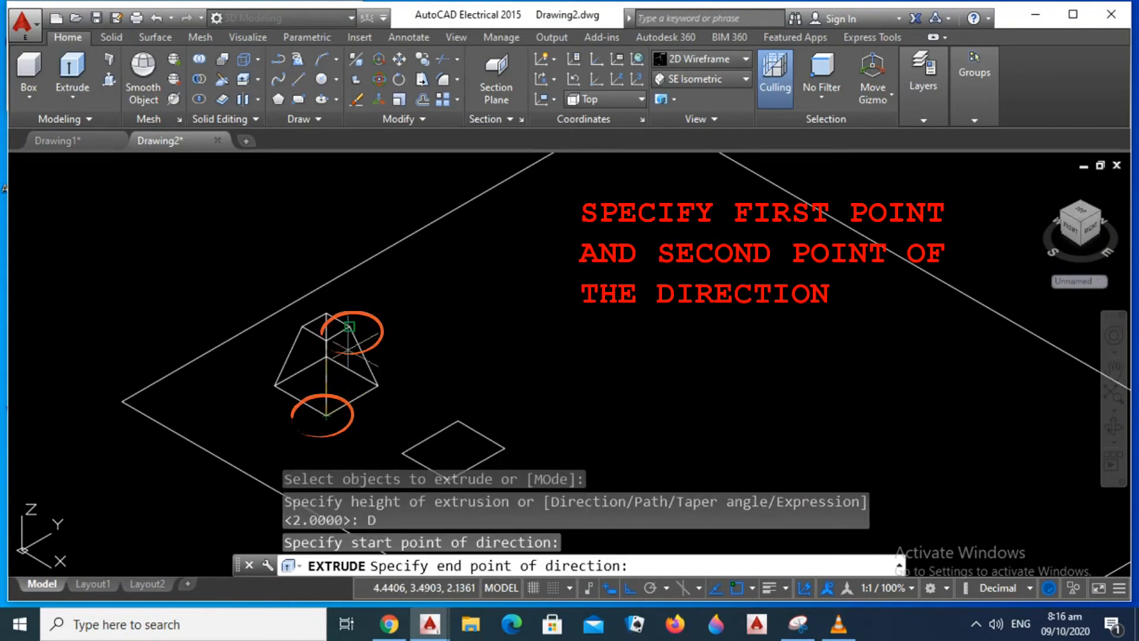
pyautogui.click(350, 326)
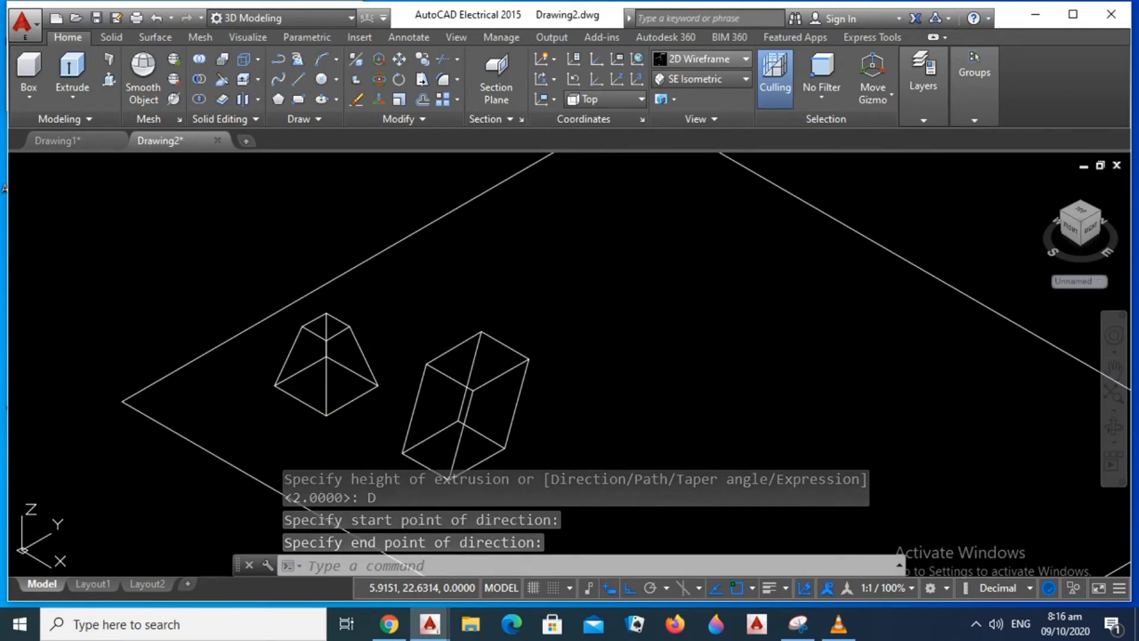
# Display the model in the Shaded visual style and orbit it to inspect the tapered and slanted solids.
pyautogui.click(706, 59)
pyautogui.click(687, 153)
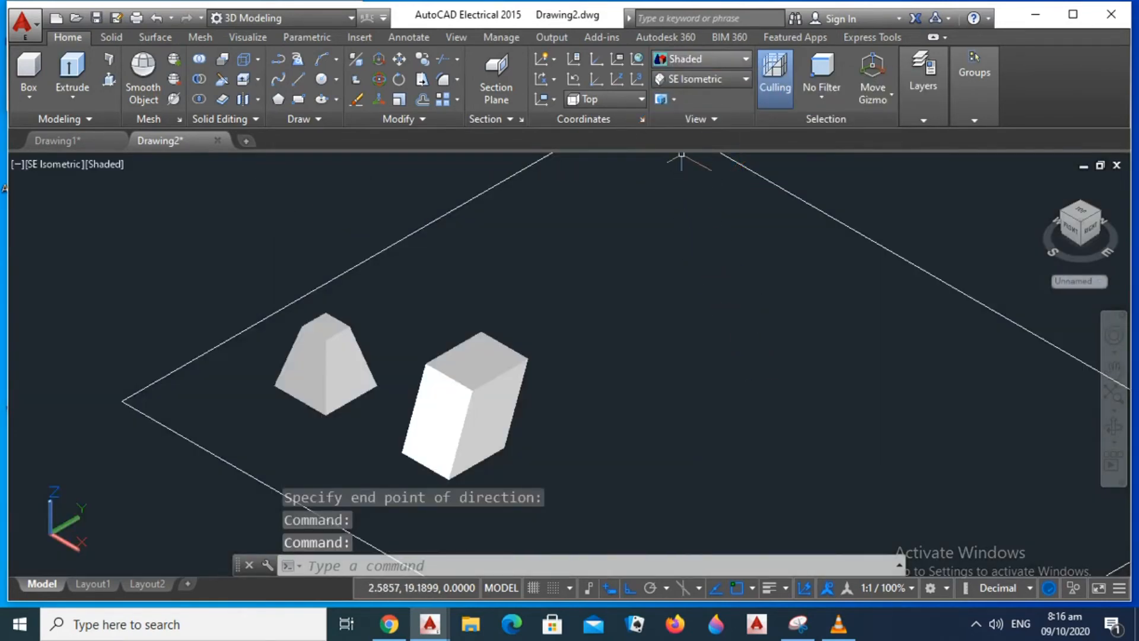
pyautogui.click(1114, 426)
pyautogui.moveTo(772, 415); pyautogui.dragTo(490, 315)
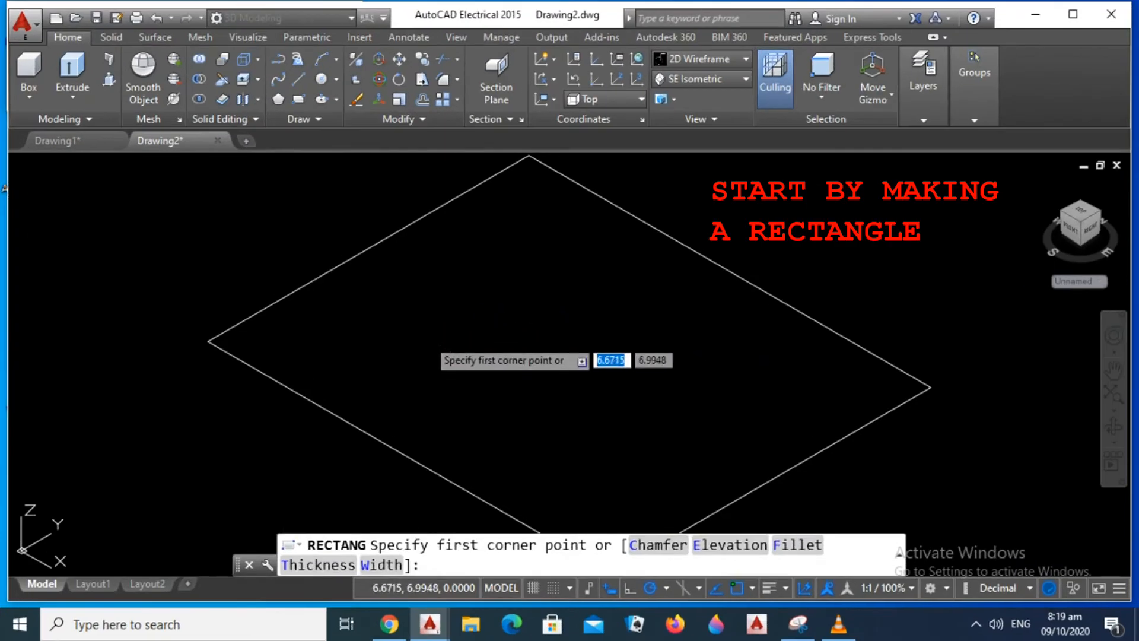
# Draw a rectangle of about 3.3 by 3 units inside the large outline, near its centre.
pyautogui.click(444, 336)
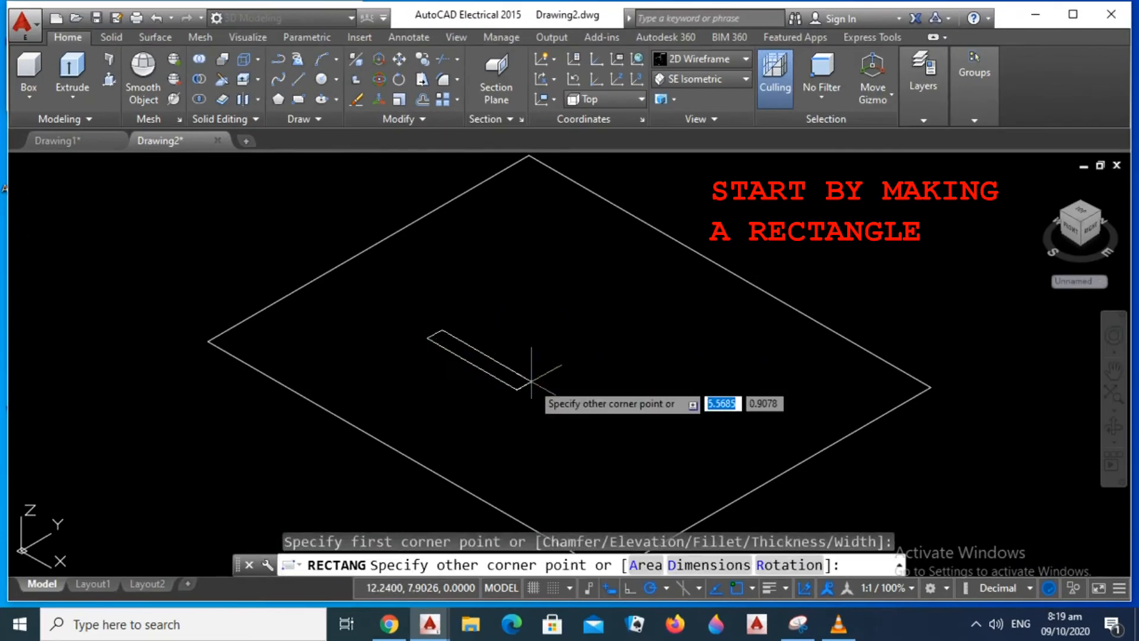
pyautogui.click(533, 337)
pyautogui.click(529, 340)
pyautogui.press('Escape')
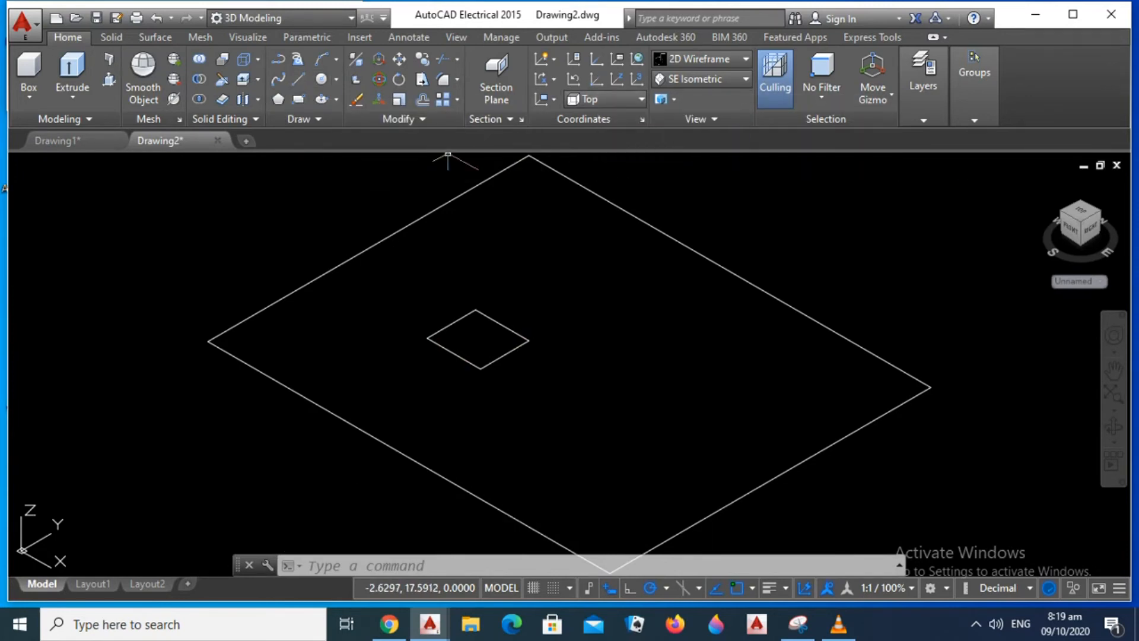
# Set the UCS to Right and draw a two-segment line path from the rectangle's right corner, about 4.1 units up and about 3.9 units across.
pyautogui.click(299, 79)
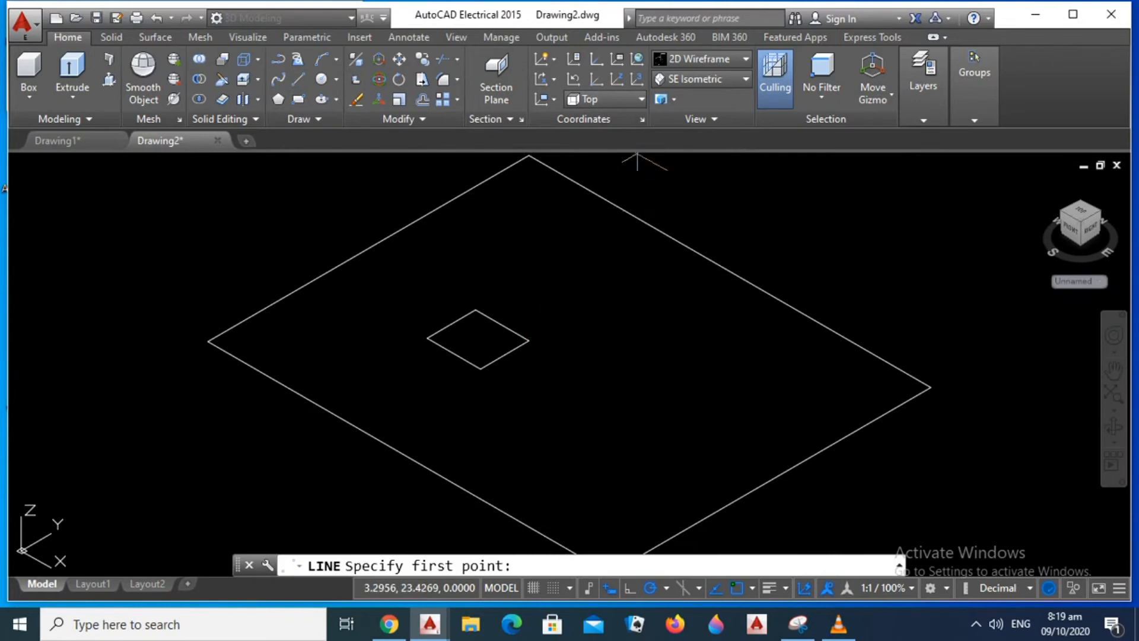
pyautogui.click(605, 99)
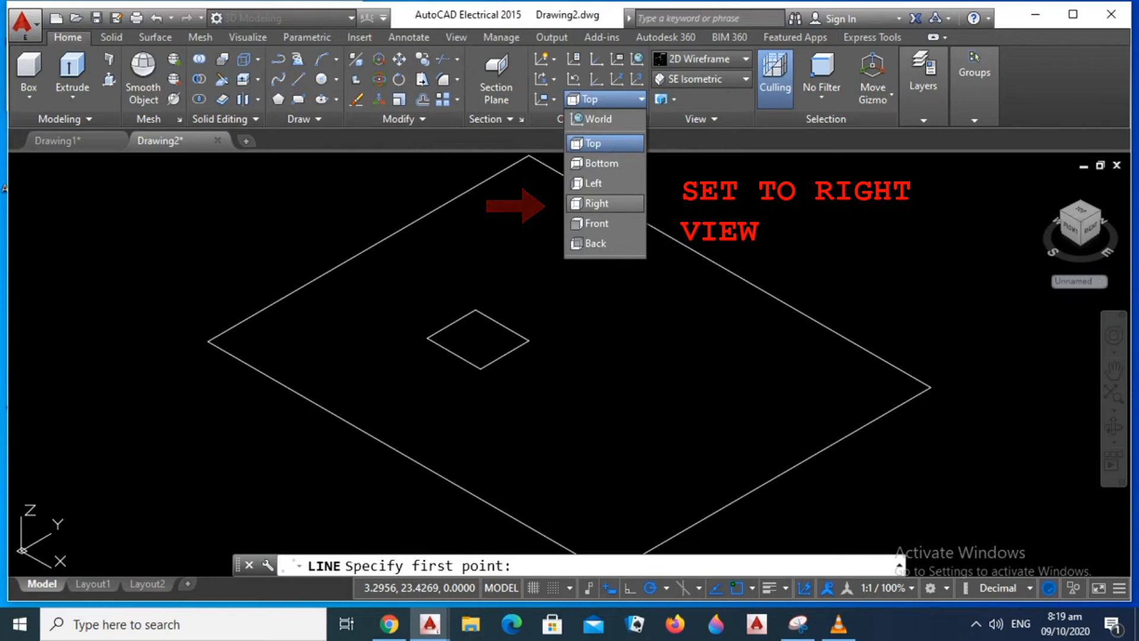
pyautogui.click(605, 203)
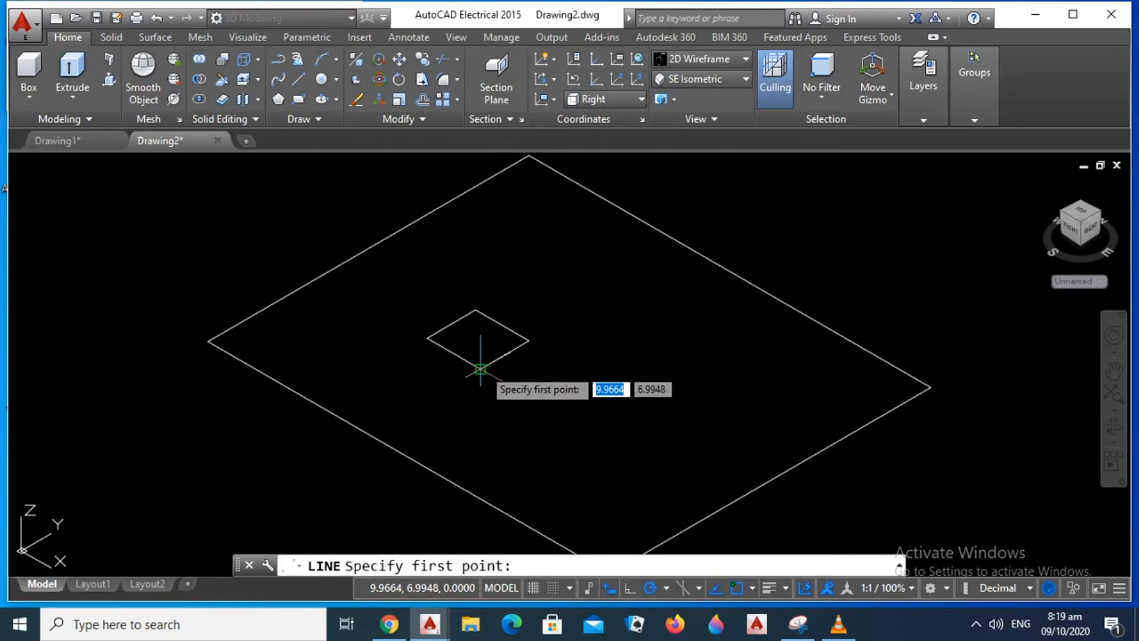
pyautogui.click(528, 341)
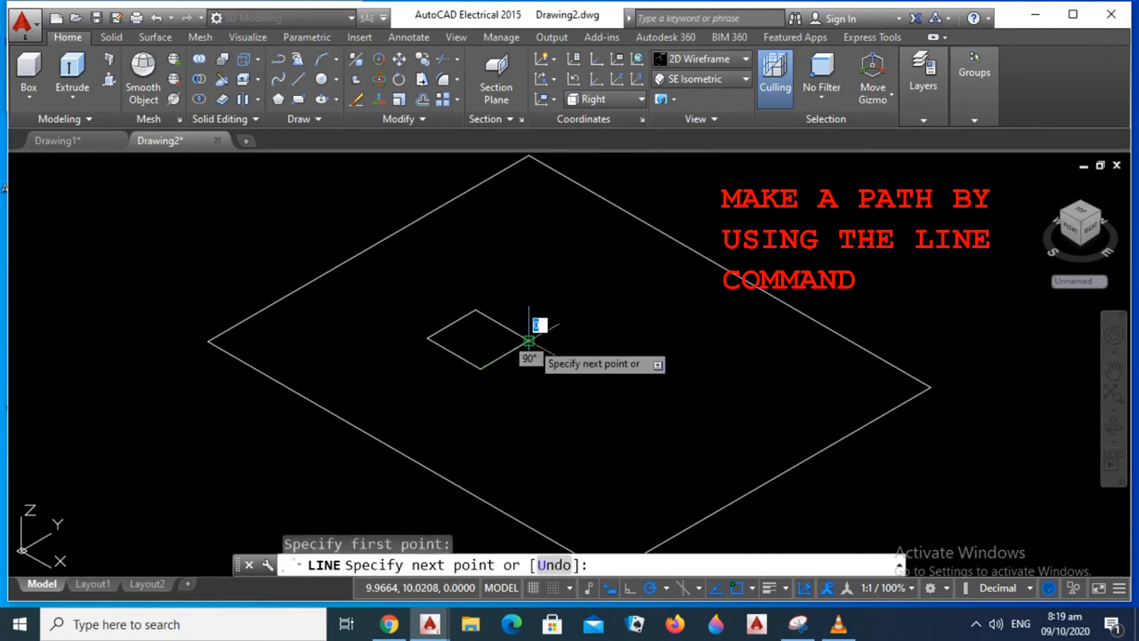
pyautogui.click(529, 264)
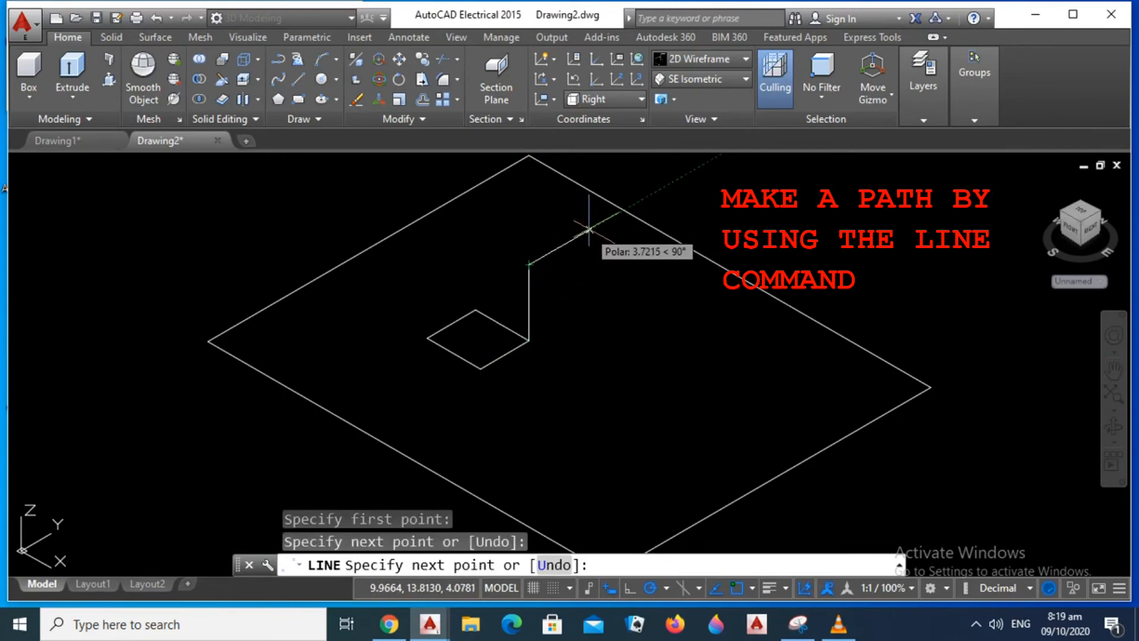
pyautogui.click(590, 228)
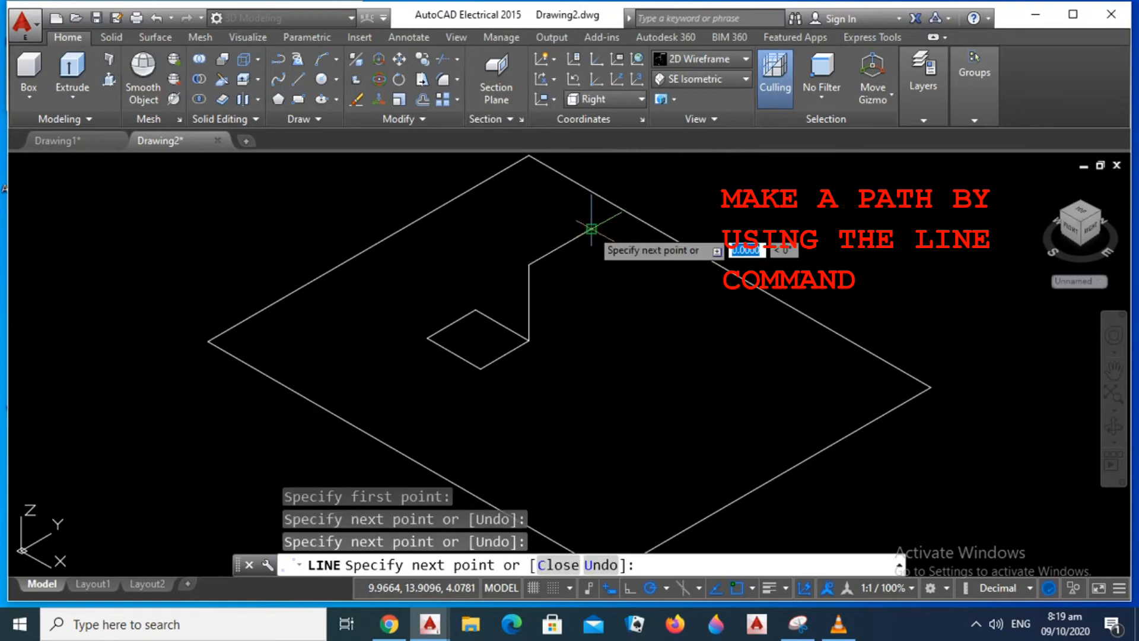
pyautogui.press('Return')
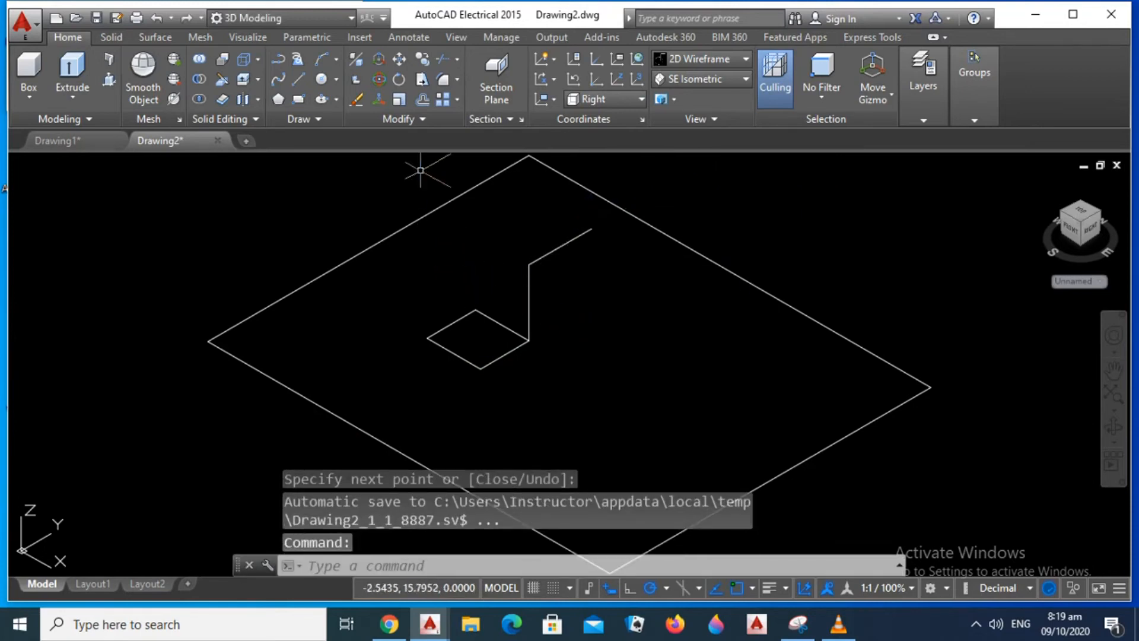
# Join the vertical and horizontal path lines into a single object with the Join command.
pyautogui.click(399, 119)
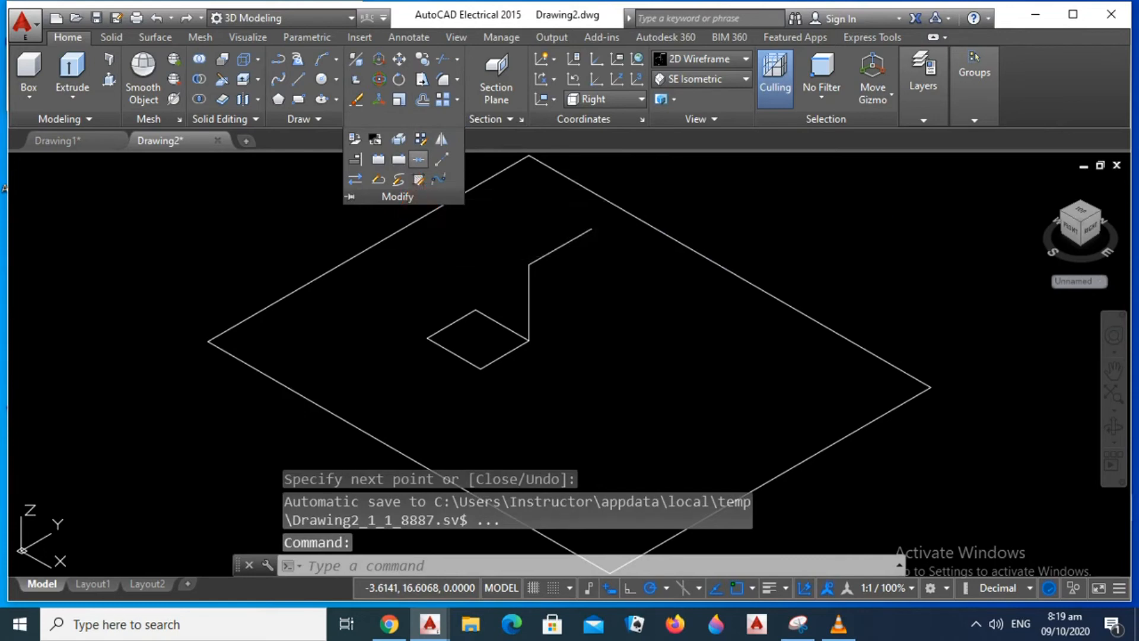
pyautogui.click(419, 159)
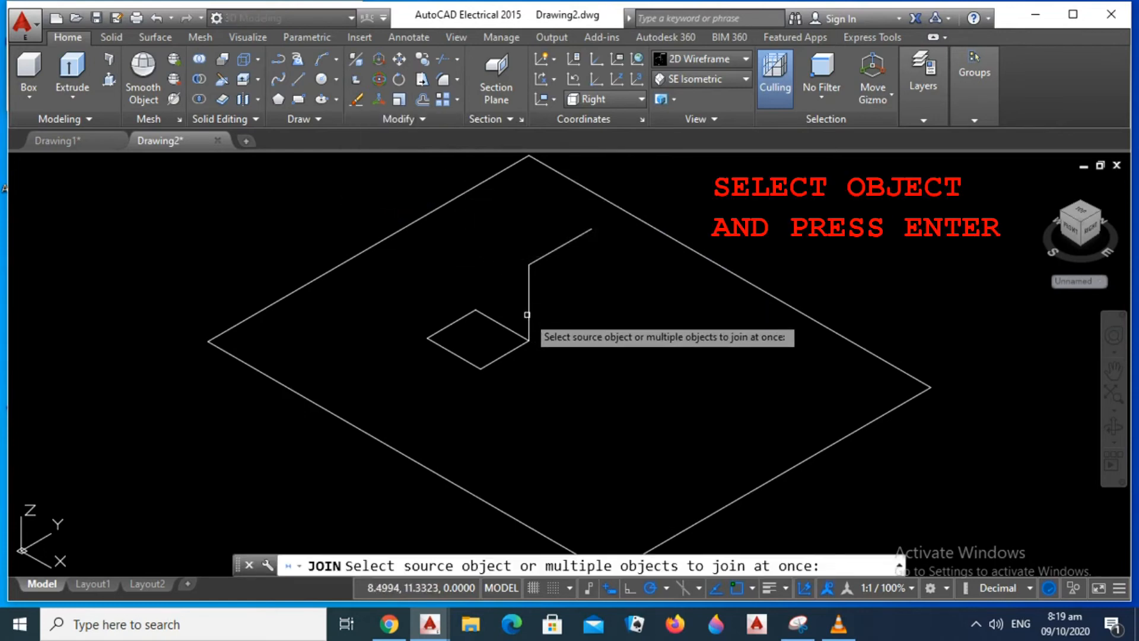
pyautogui.click(530, 264)
pyautogui.click(549, 252)
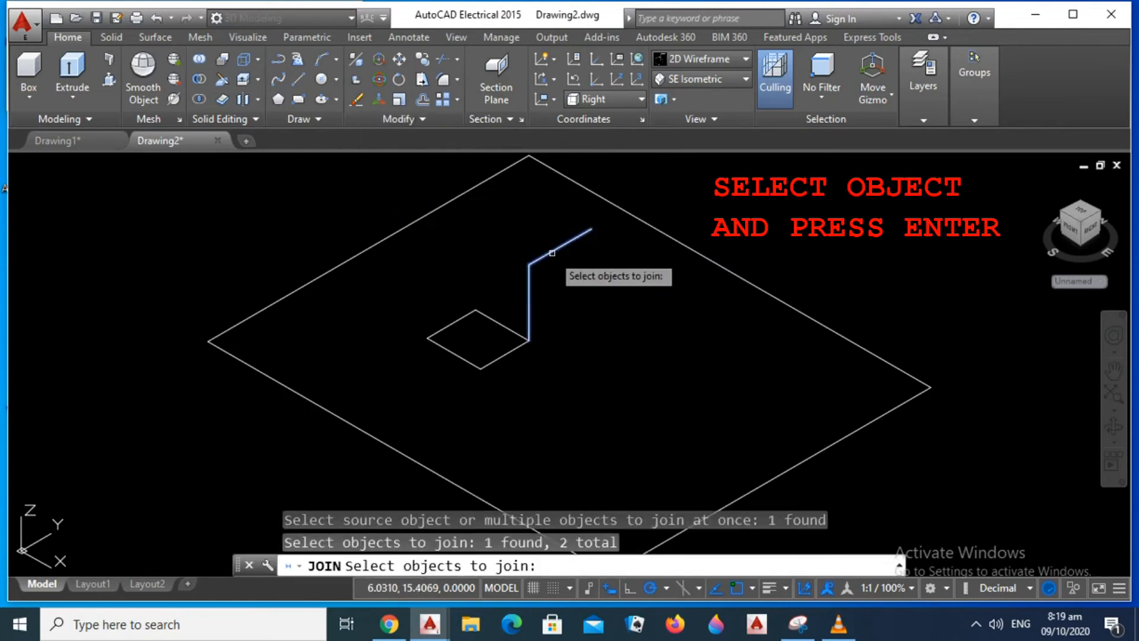
pyautogui.press('Return')
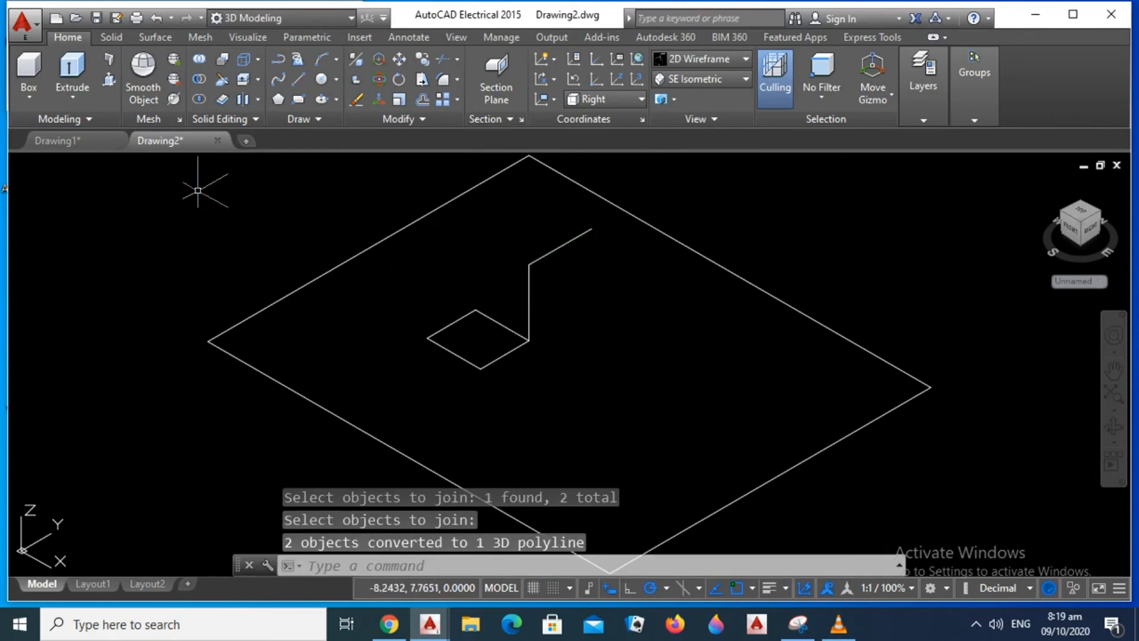
# Extrude the small rectangle as a solid along the joined two-segment line, using the Path option.
pyautogui.click(71, 68)
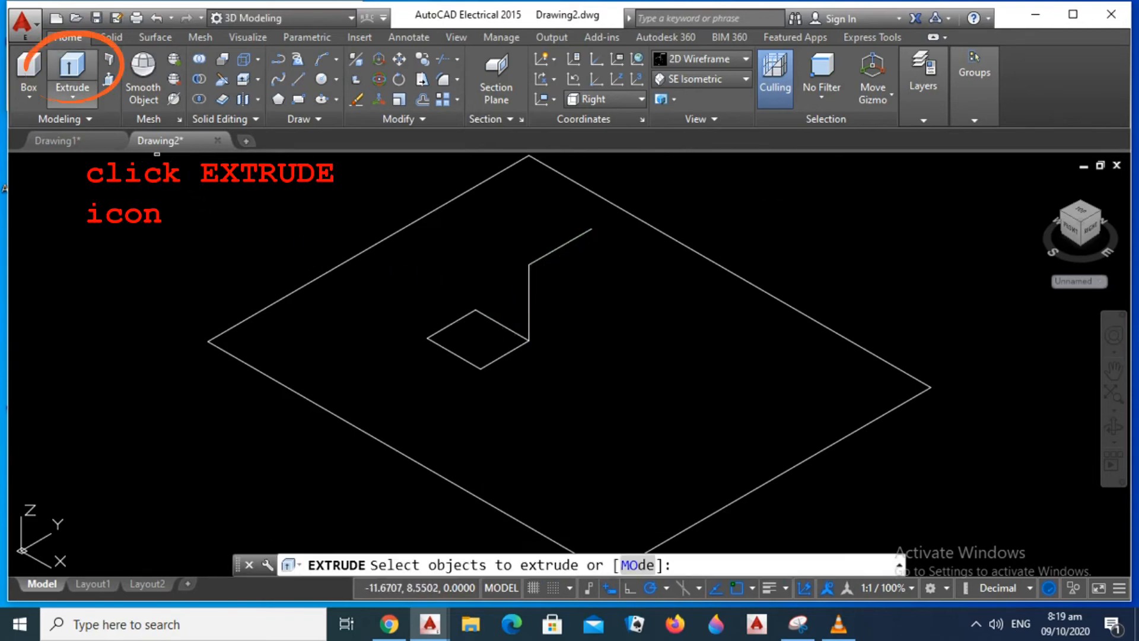
pyautogui.click(442, 347)
pyautogui.press('Return')
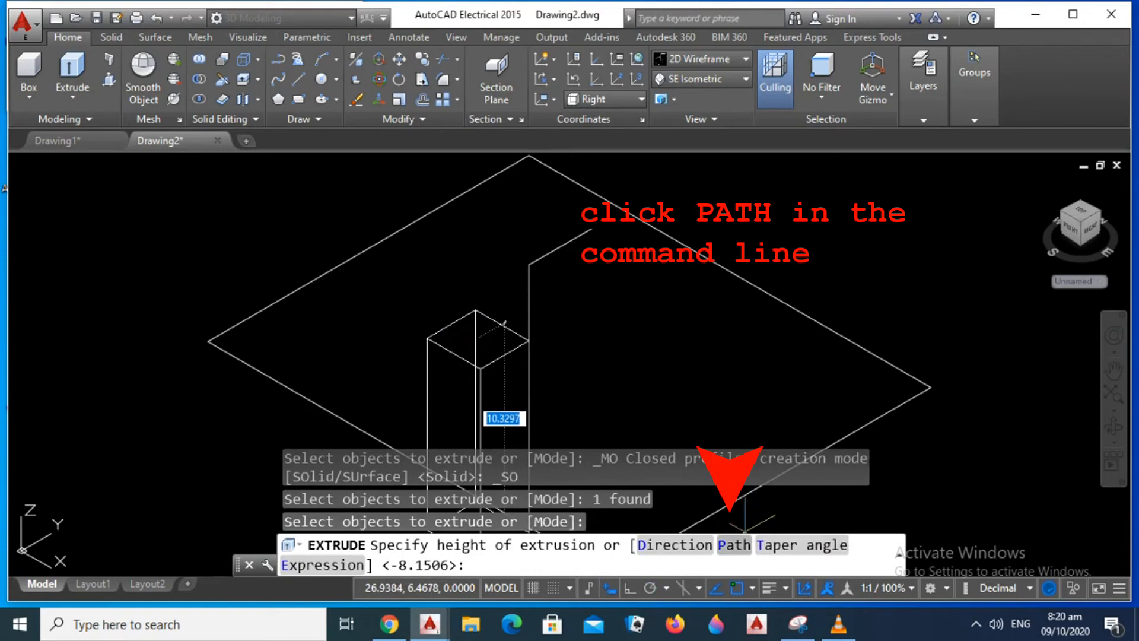
pyautogui.click(734, 545)
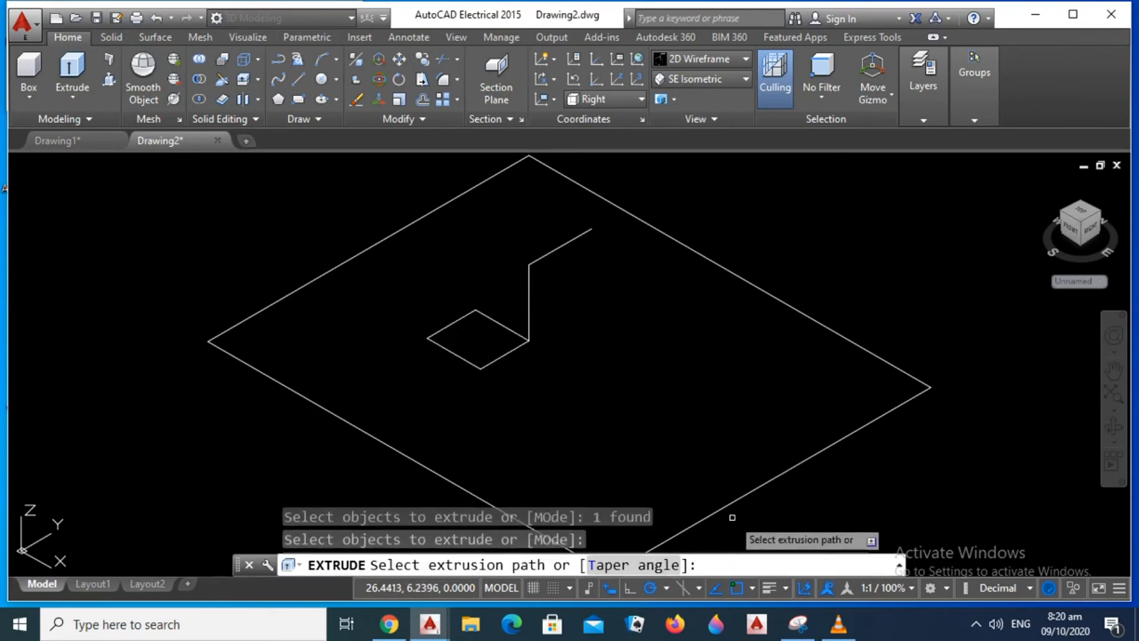
pyautogui.click(529, 306)
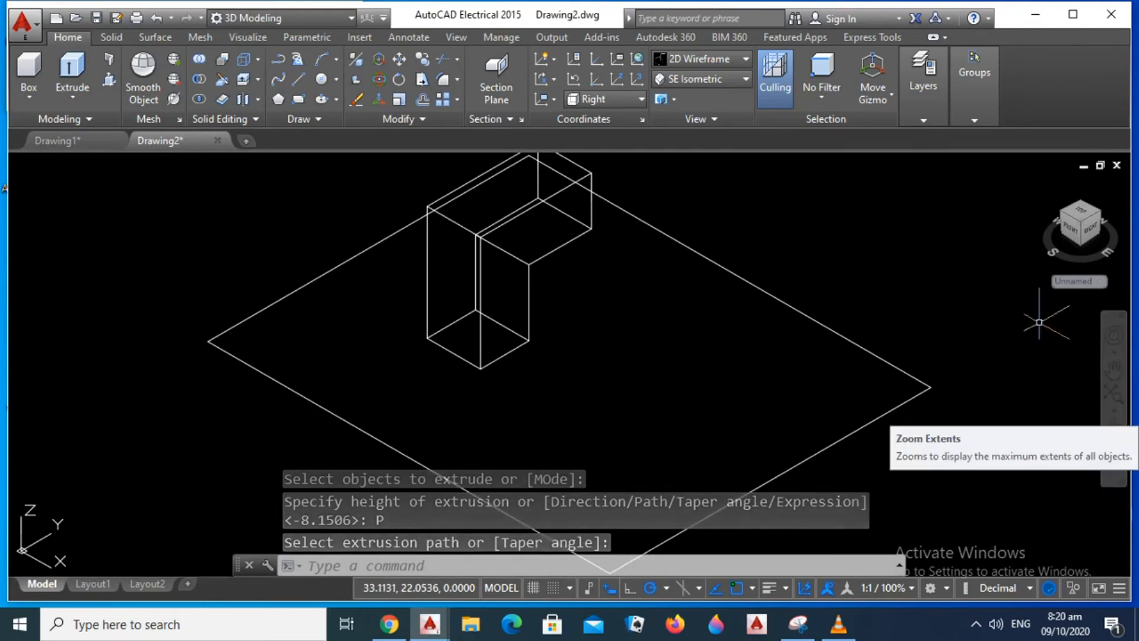
# Display the model in the Shaded visual style and orbit it to inspect the L-shaped solid.
pyautogui.click(700, 59)
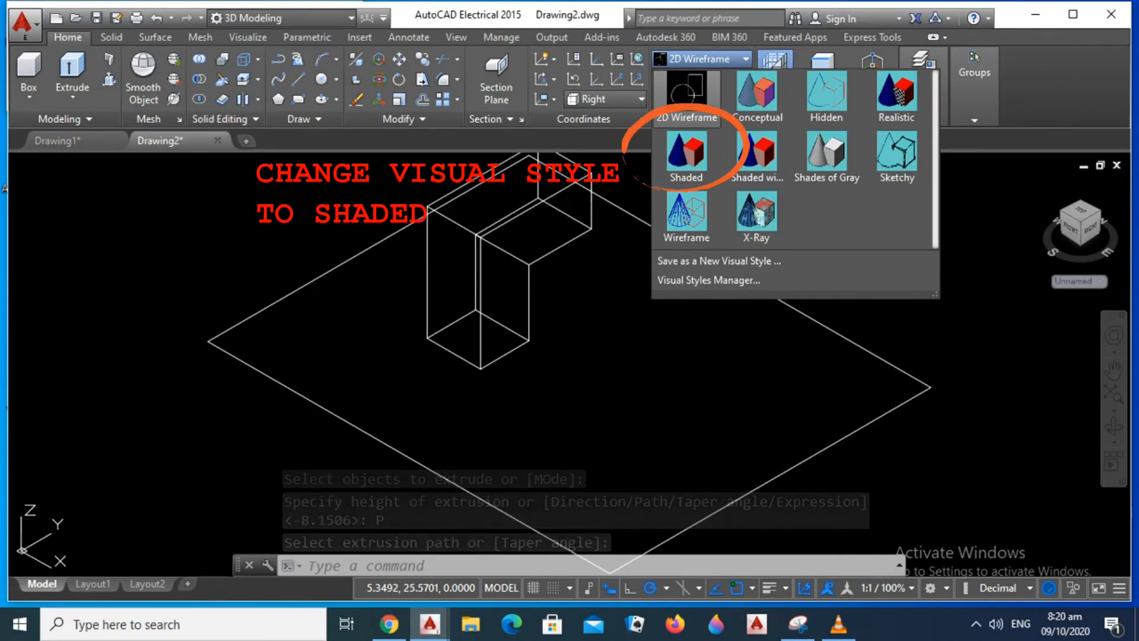
pyautogui.click(686, 140)
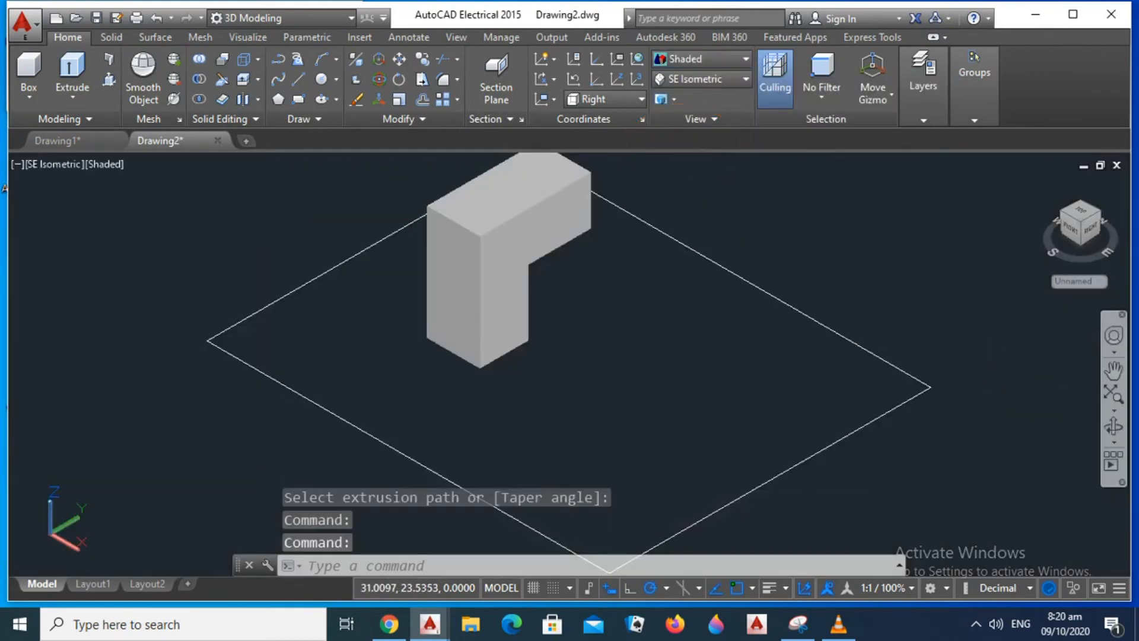
pyautogui.click(1113, 426)
pyautogui.moveTo(594, 415)
pyautogui.mouseDown()
pyautogui.moveTo(570, 364)
pyautogui.moveTo(543, 369)
pyautogui.moveTo(549, 445)
pyautogui.moveTo(632, 448)
pyautogui.moveTo(656, 432)
pyautogui.mouseUp()
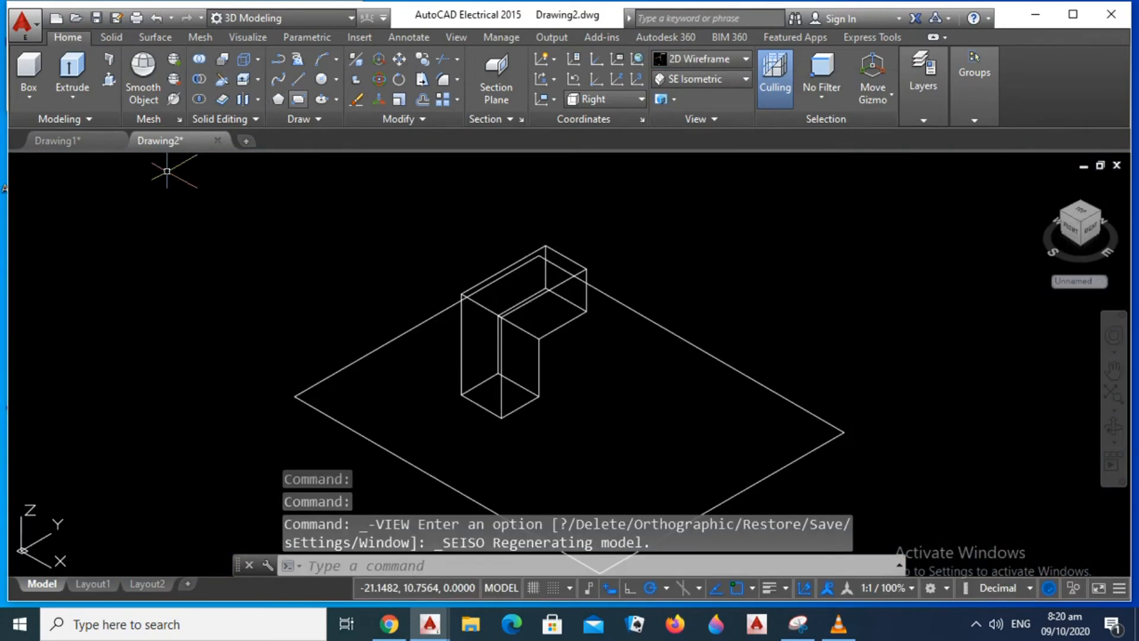
# Draw a rectangle of about 3 by 2.7 units inside the large outline, in front of the L-shaped solid.
pyautogui.write('rec')
pyautogui.press('Return')
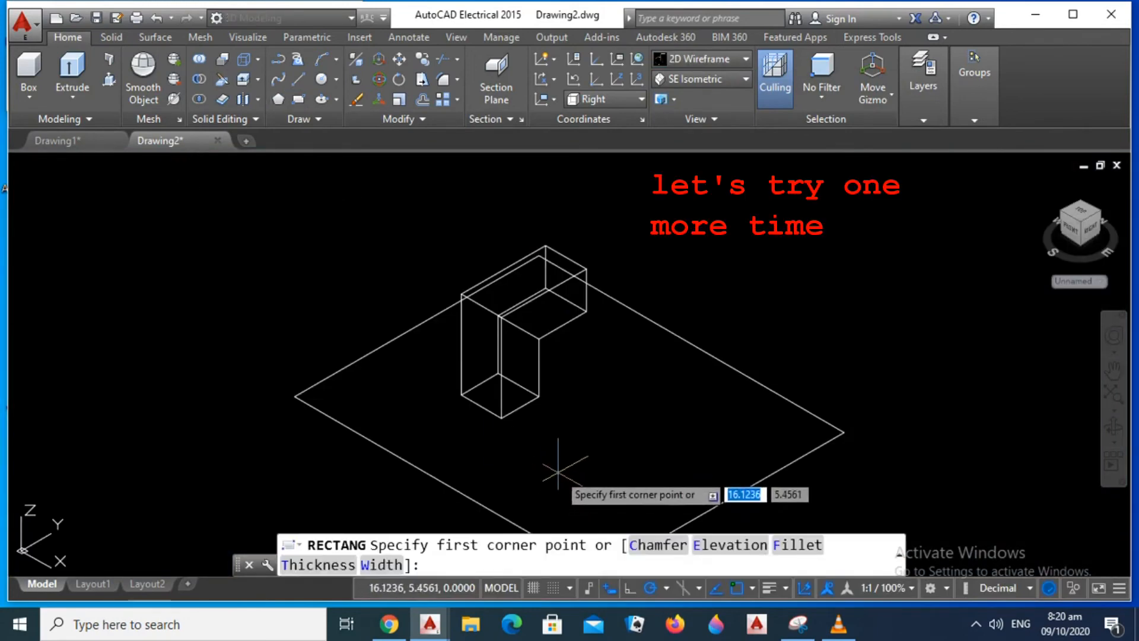
pyautogui.click(557, 435)
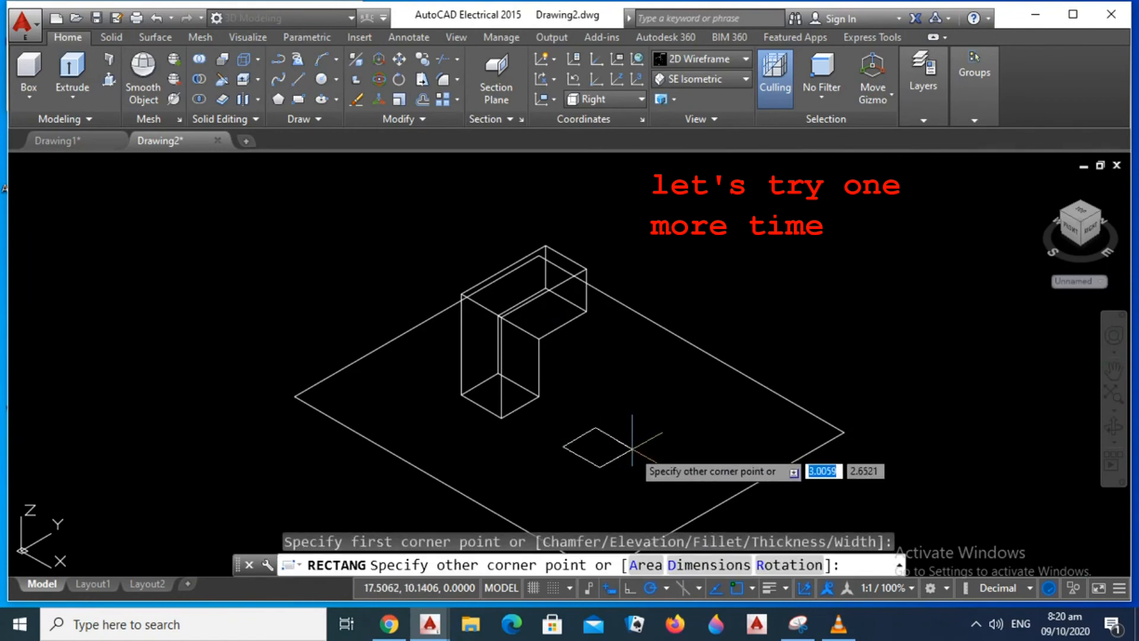
pyautogui.click(633, 448)
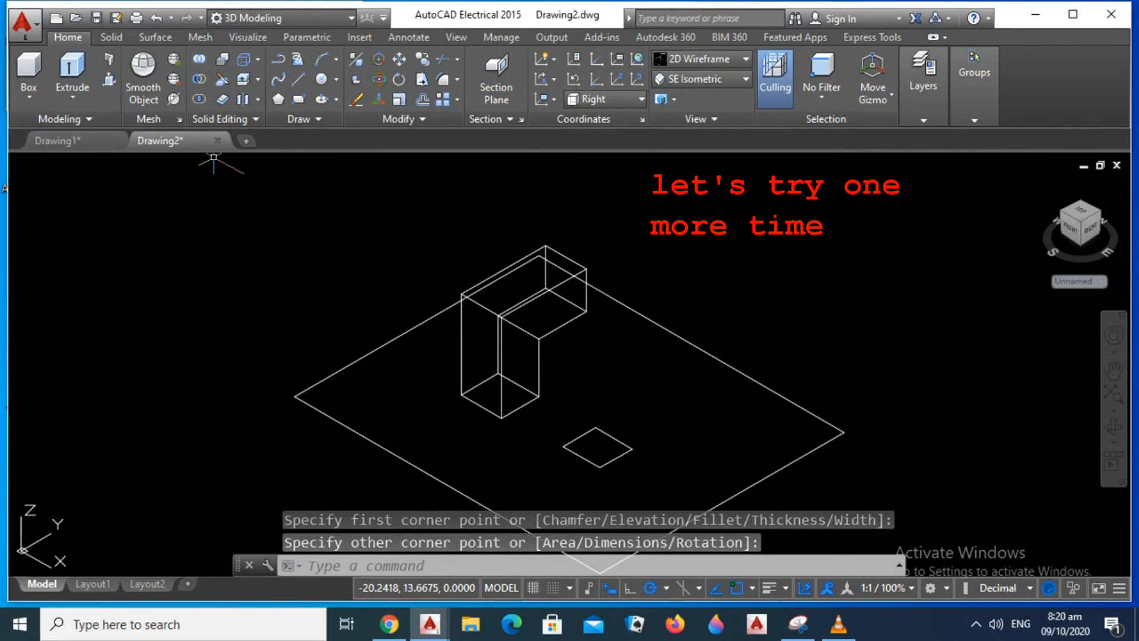
# Draw a line path from the new rectangle's right corner, 4 units straight up and continuing with an upward-inclined segment.
pyautogui.click(298, 78)
pyautogui.click(633, 449)
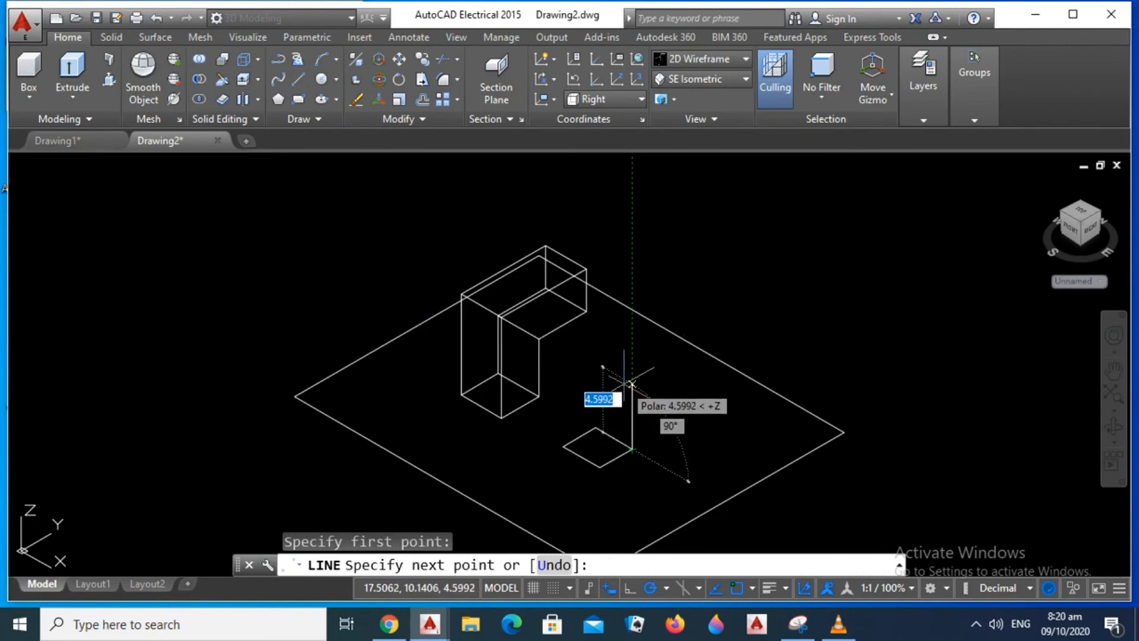
pyautogui.press('Return')
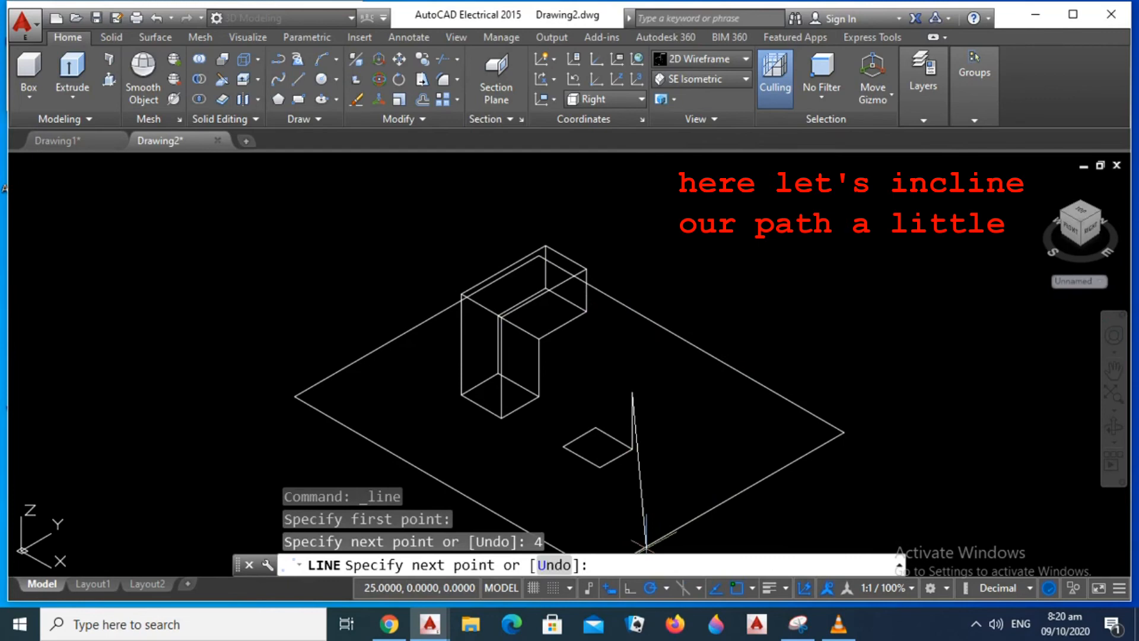
pyautogui.click(674, 304)
pyautogui.press('Return')
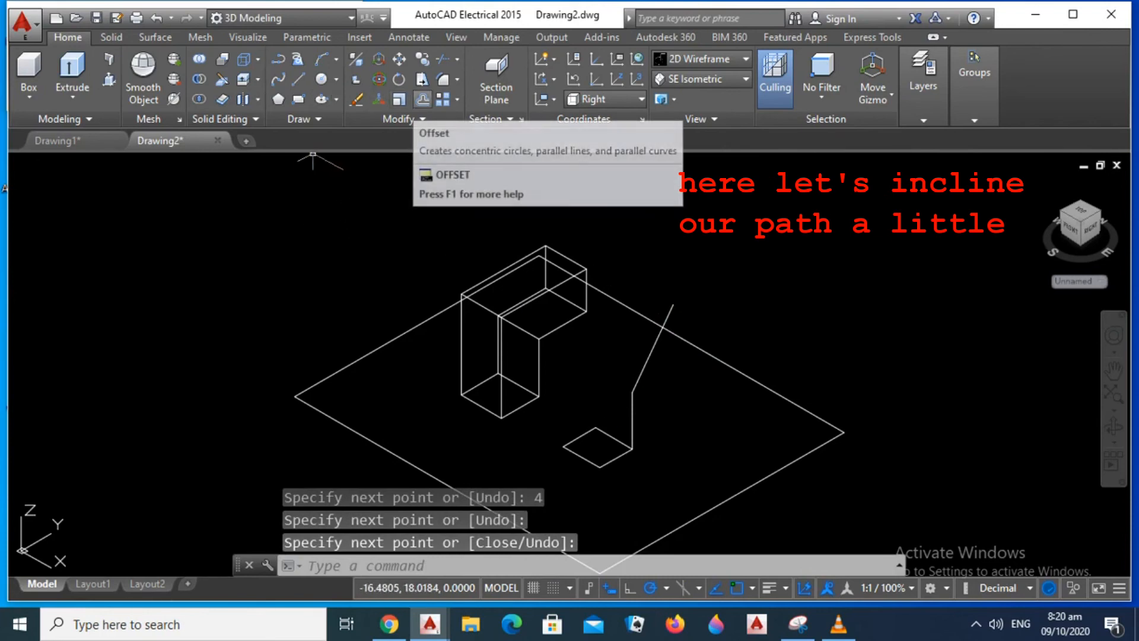
# Join the vertical and inclined path lines into a single object with the Join command.
pyautogui.click(403, 118)
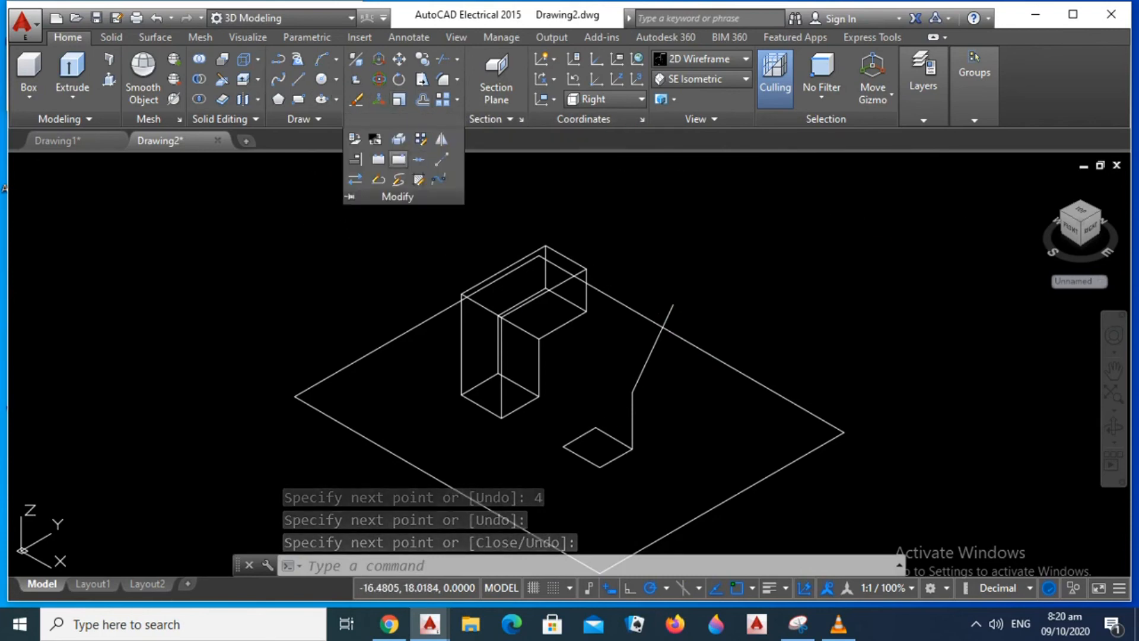
pyautogui.click(419, 159)
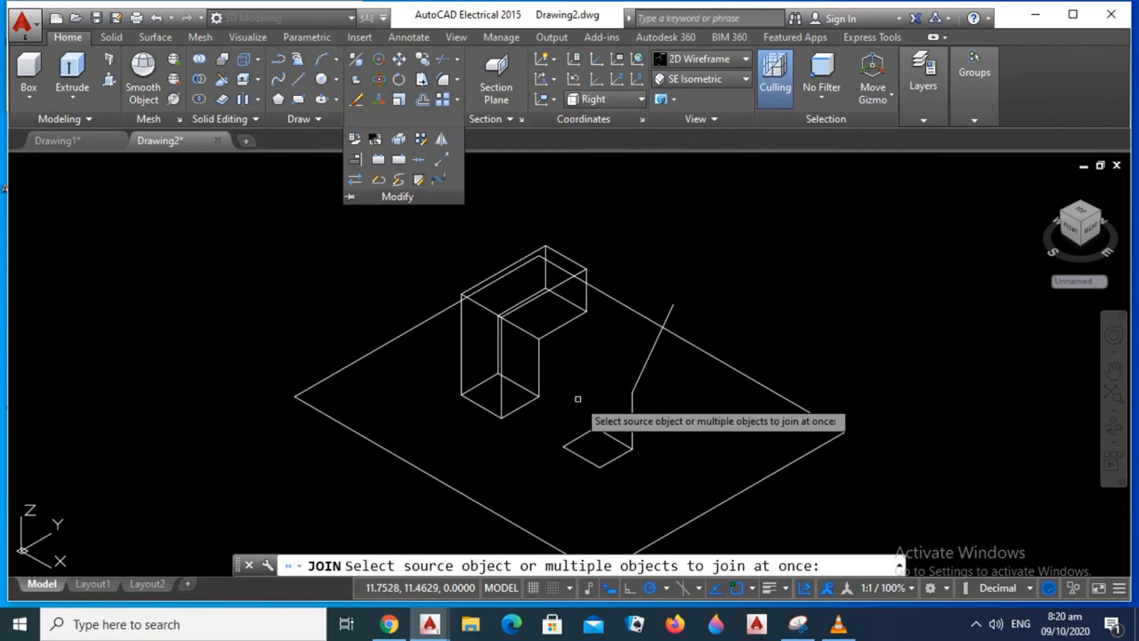
pyautogui.click(632, 425)
pyautogui.click(645, 368)
pyautogui.press('Return')
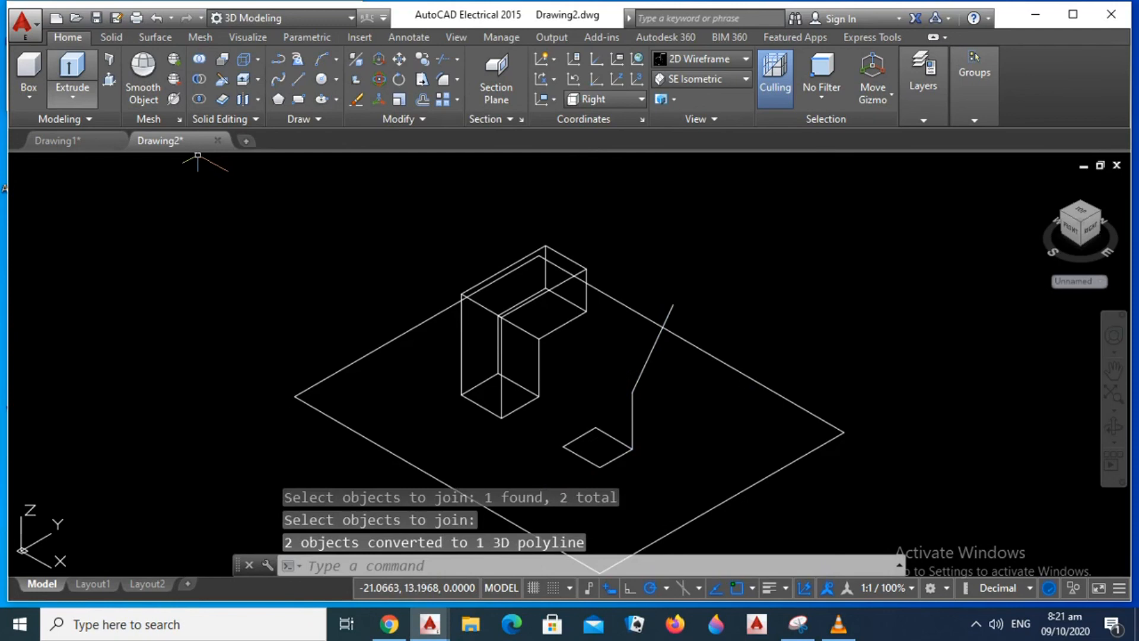
# Extrude the new rectangle as a solid along the joined inclined line, using the Path option.
pyautogui.click(72, 66)
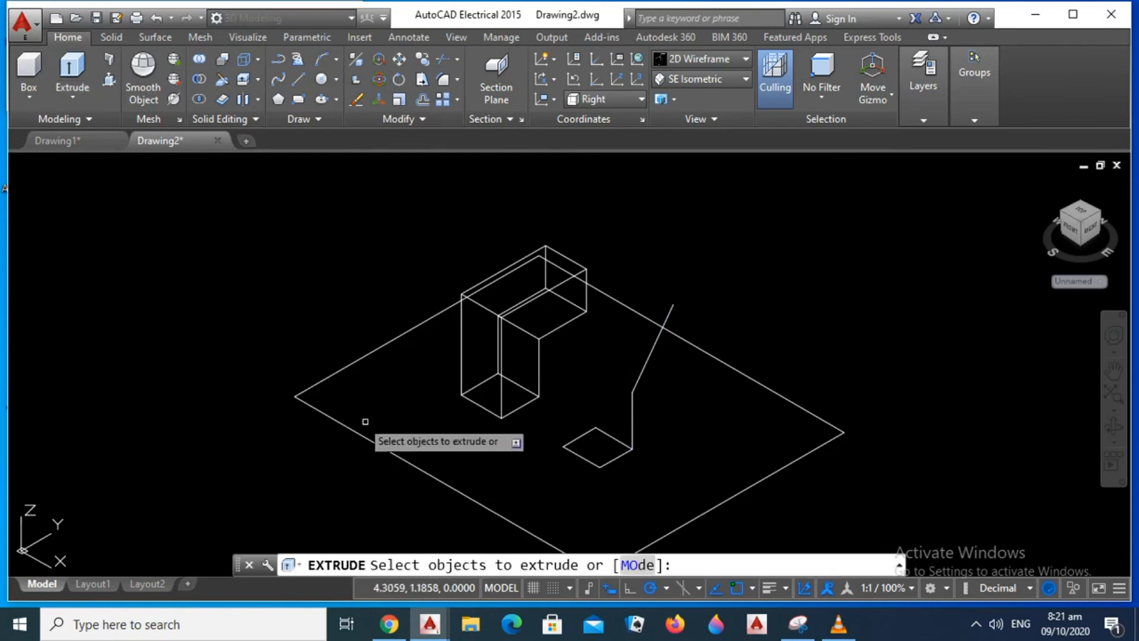
pyautogui.click(570, 451)
pyautogui.press('Return')
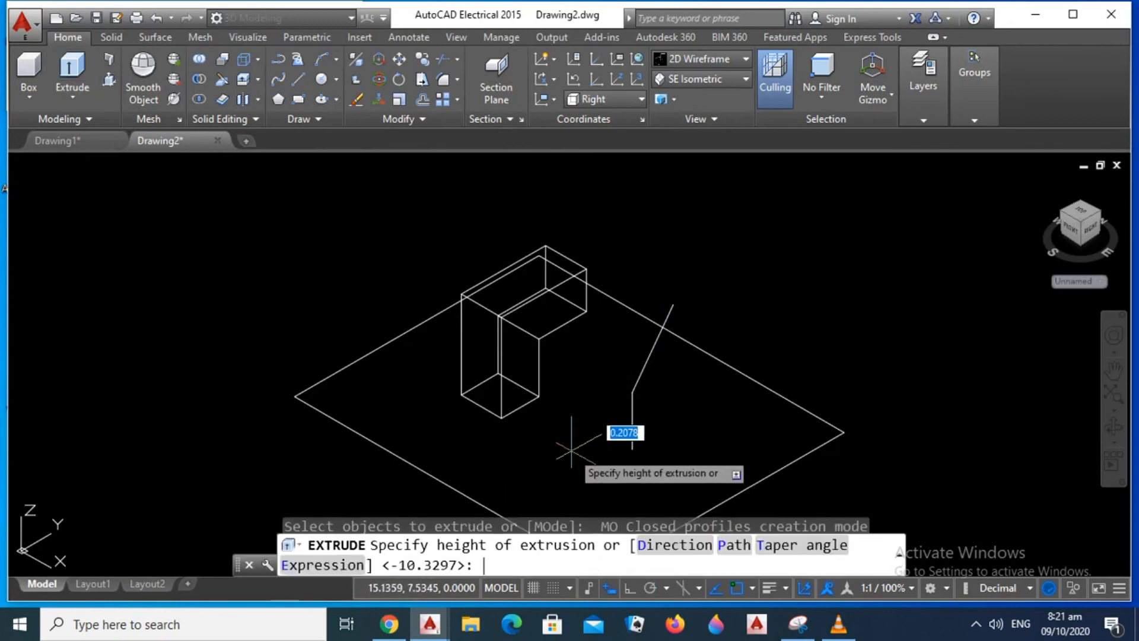
pyautogui.write('P')
pyautogui.press('Return')
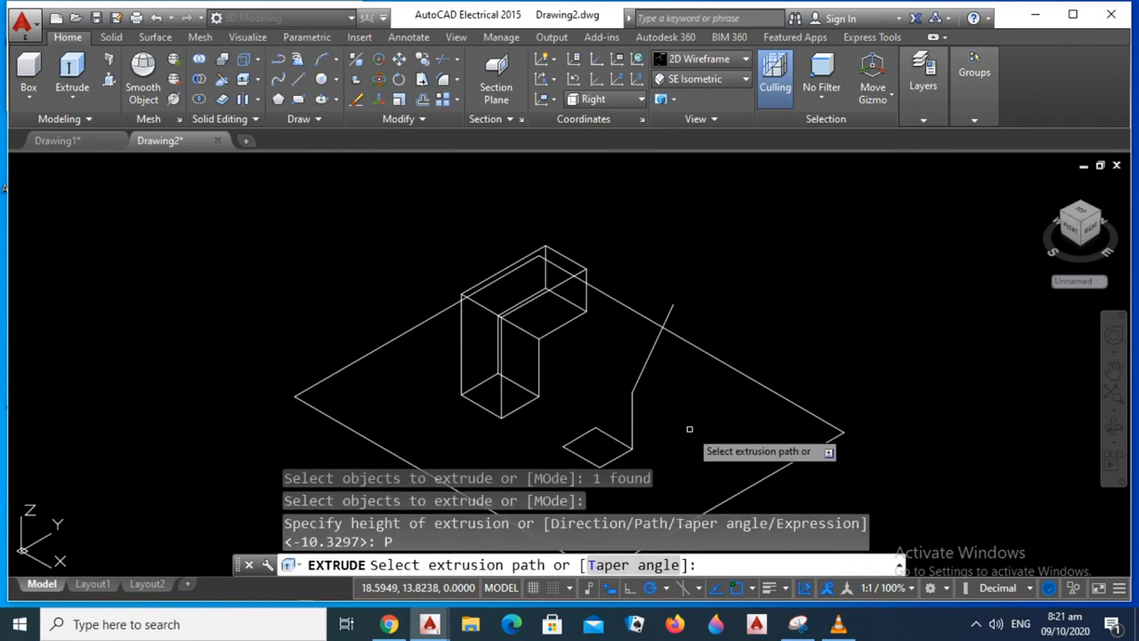
pyautogui.click(636, 381)
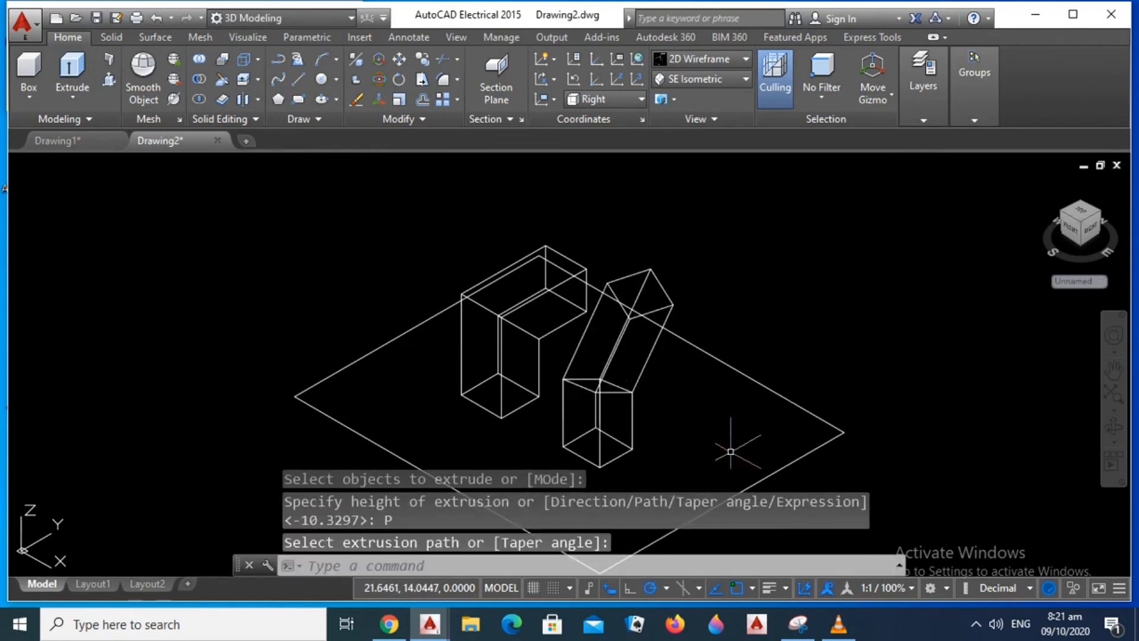
pyautogui.press('Escape')
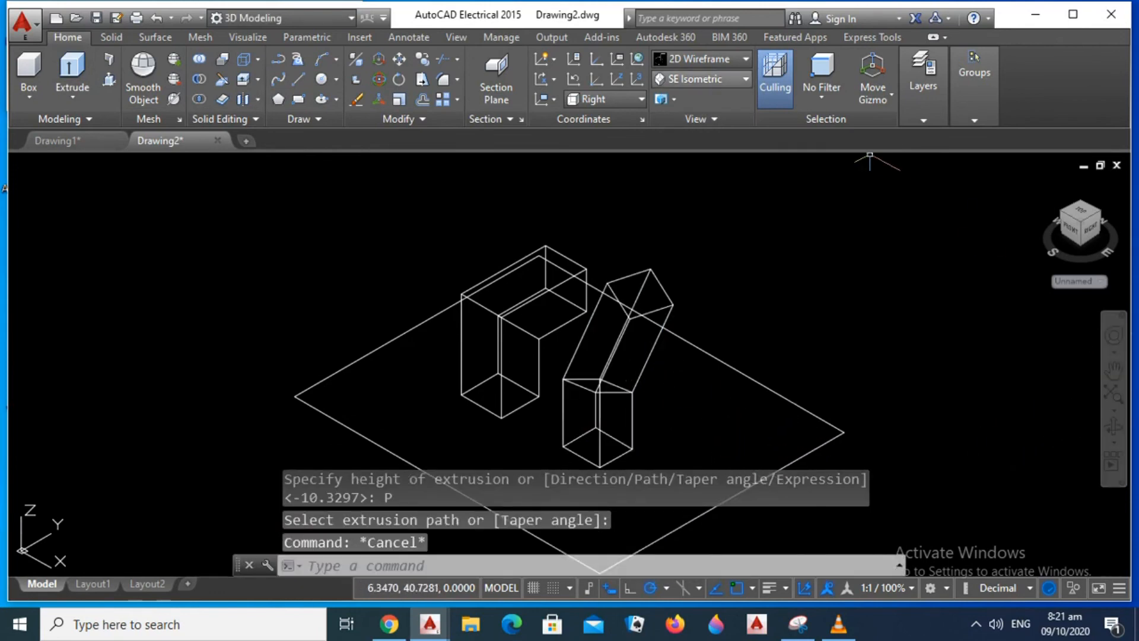
# Show the model in the Shaded visual style and orbit it to inspect both path-extruded solids.
pyautogui.click(700, 59)
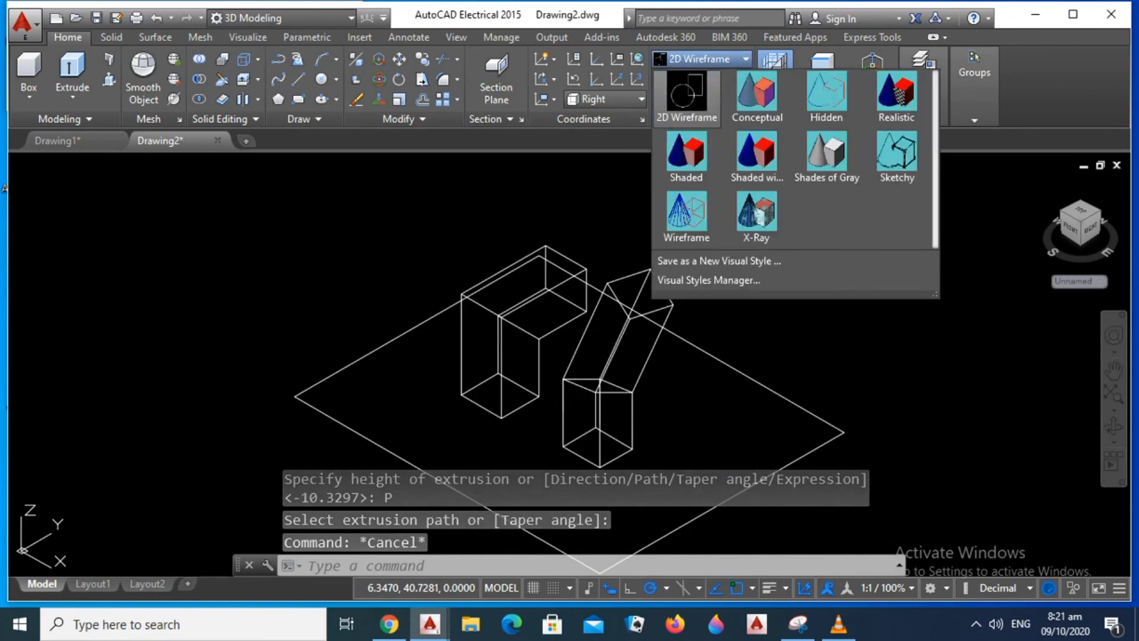
pyautogui.click(687, 152)
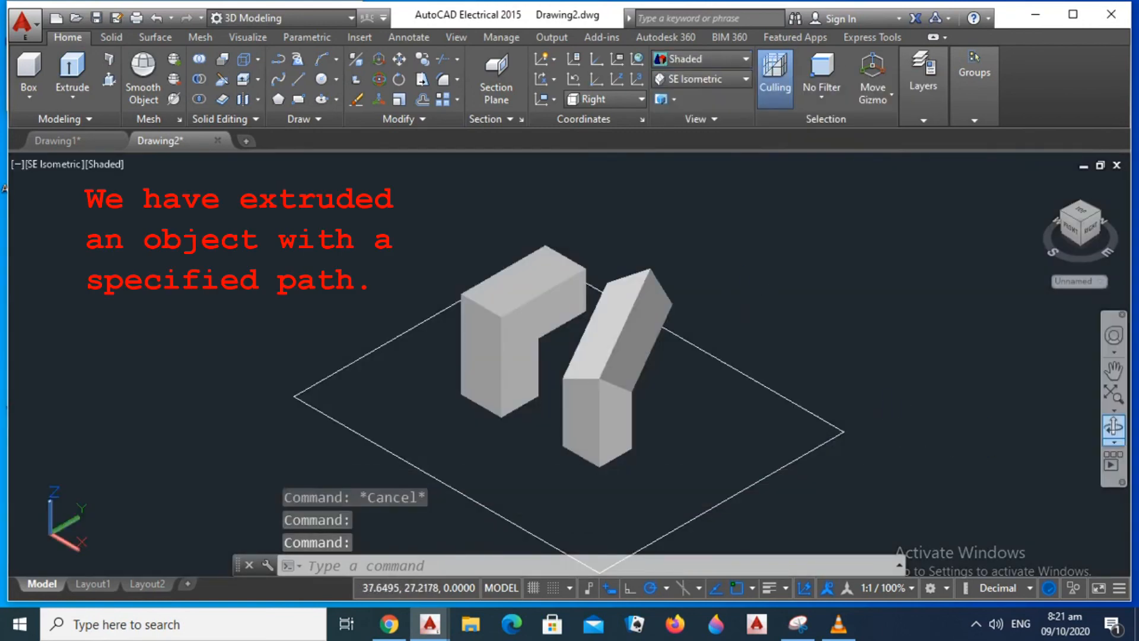
pyautogui.click(1114, 427)
pyautogui.moveTo(487, 339); pyautogui.dragTo(569, 364)
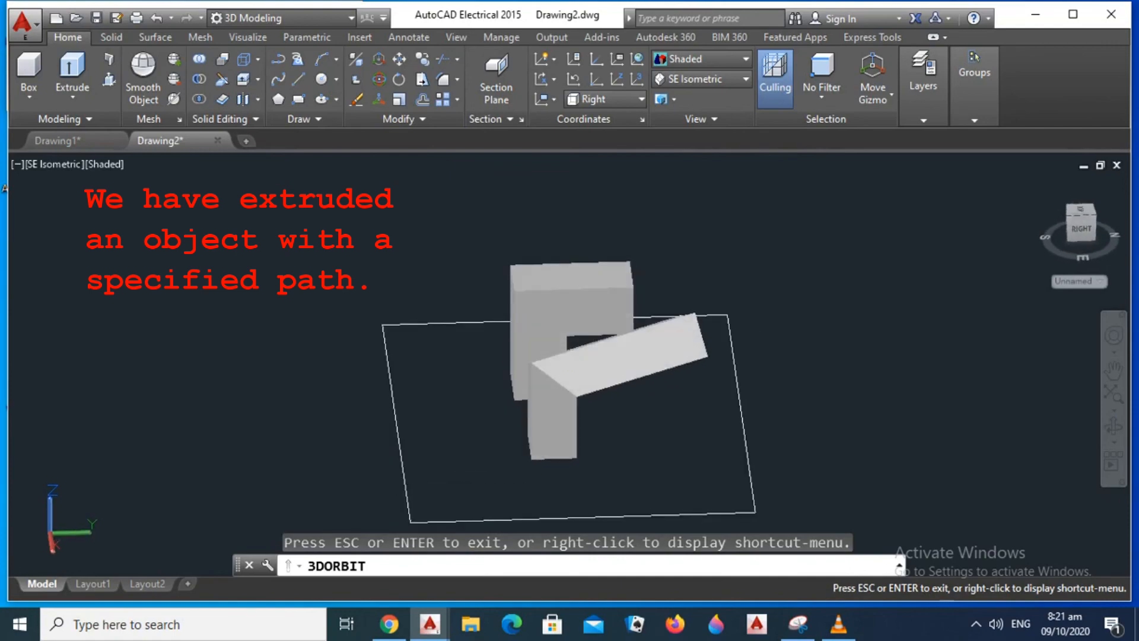